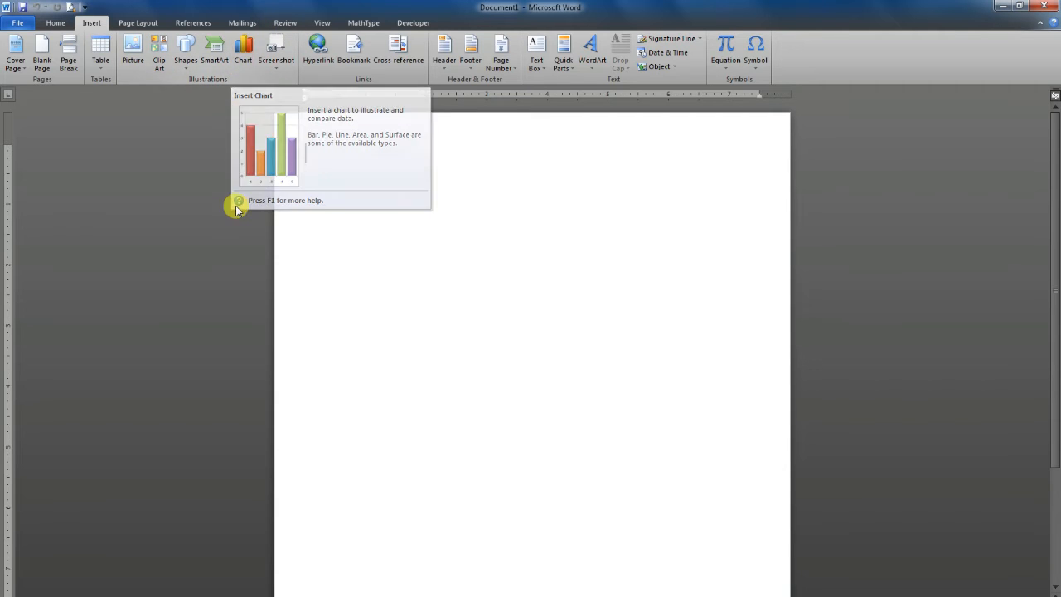
Look through the line, pie, bar and area chart types and insert the first Column chart type, clustered column, into the document
left_click(244, 53)
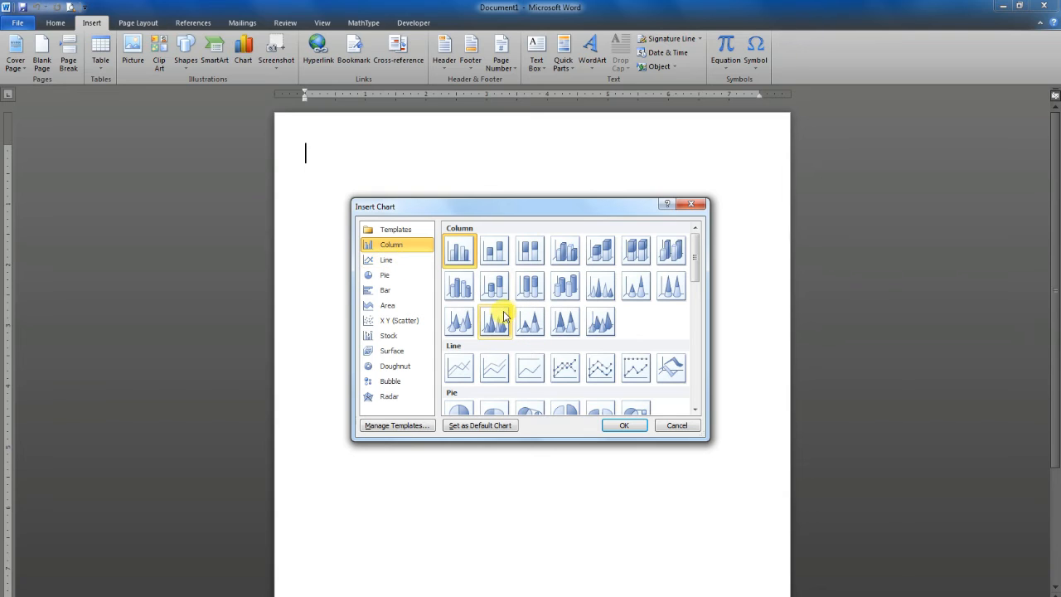
left_click(393, 264)
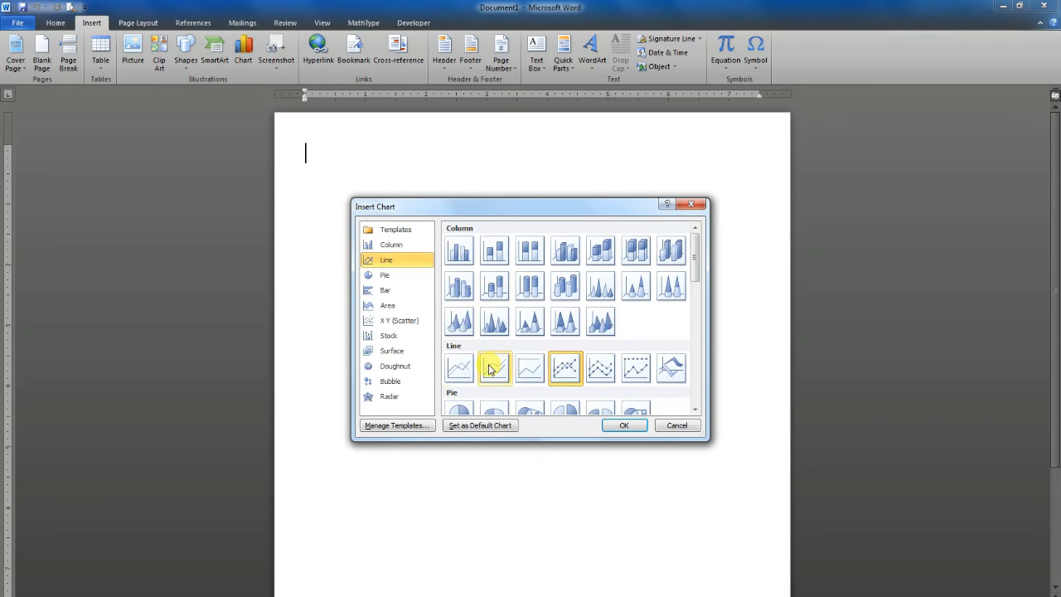
scroll(448, 340, "down", 5)
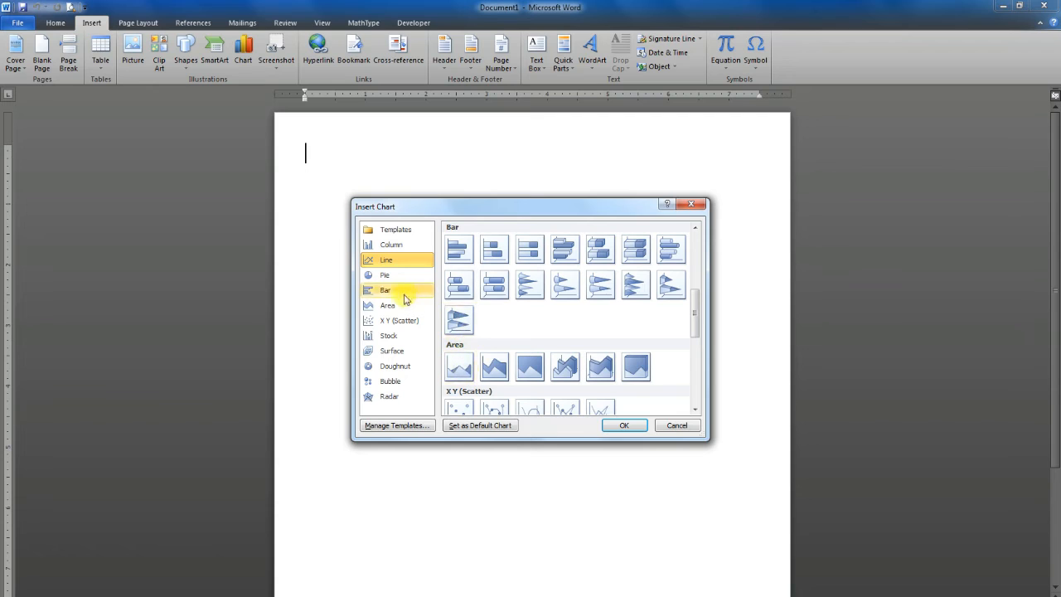
left_click(386, 277)
left_click(386, 290)
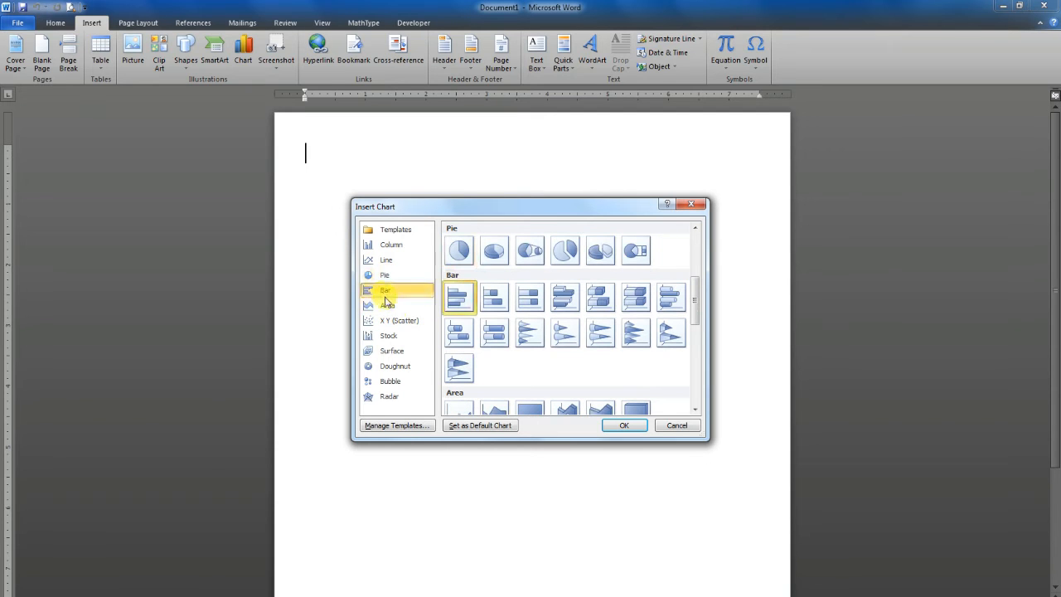
left_click(387, 305)
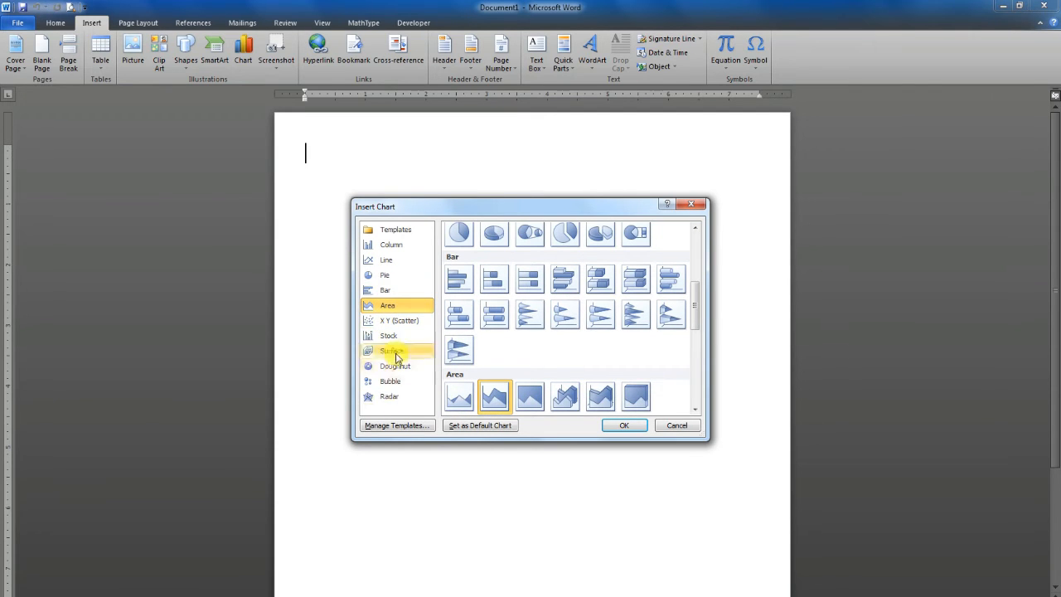
left_click(389, 247)
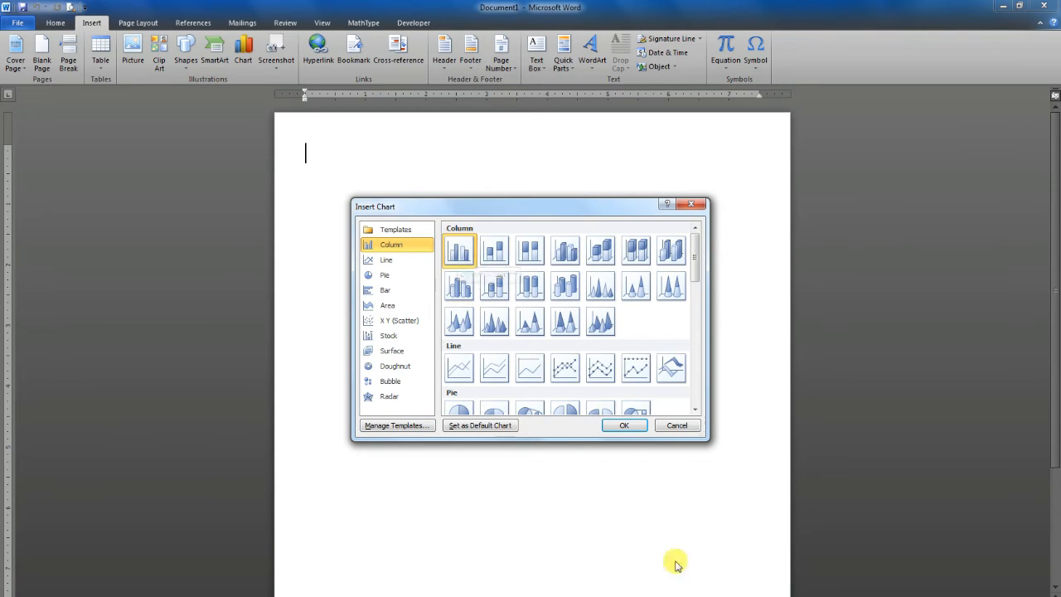
left_click(624, 426)
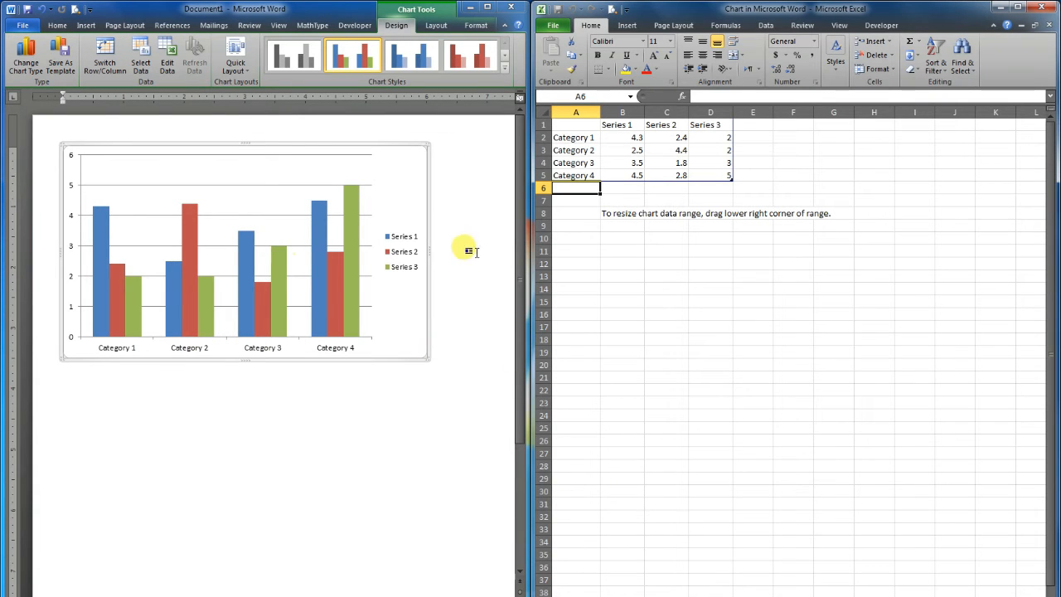
Rename the four chart categories in A2:A5 as englidh, math, urdu and islamyat
left_click(593, 139)
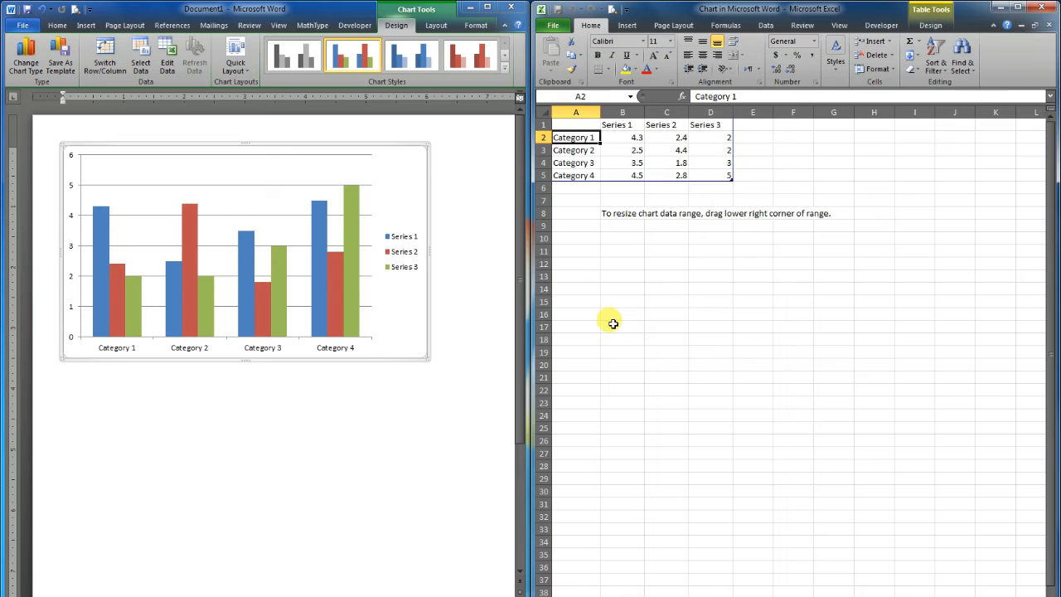
type("en")
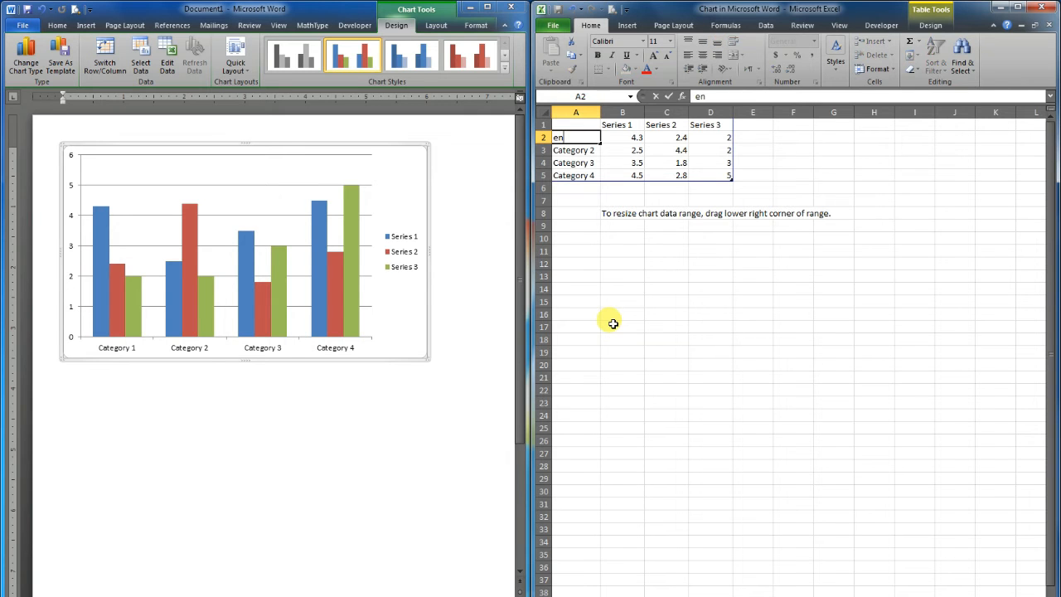
type("glidh")
key("Return")
type("math")
key("Return")
type("urdu")
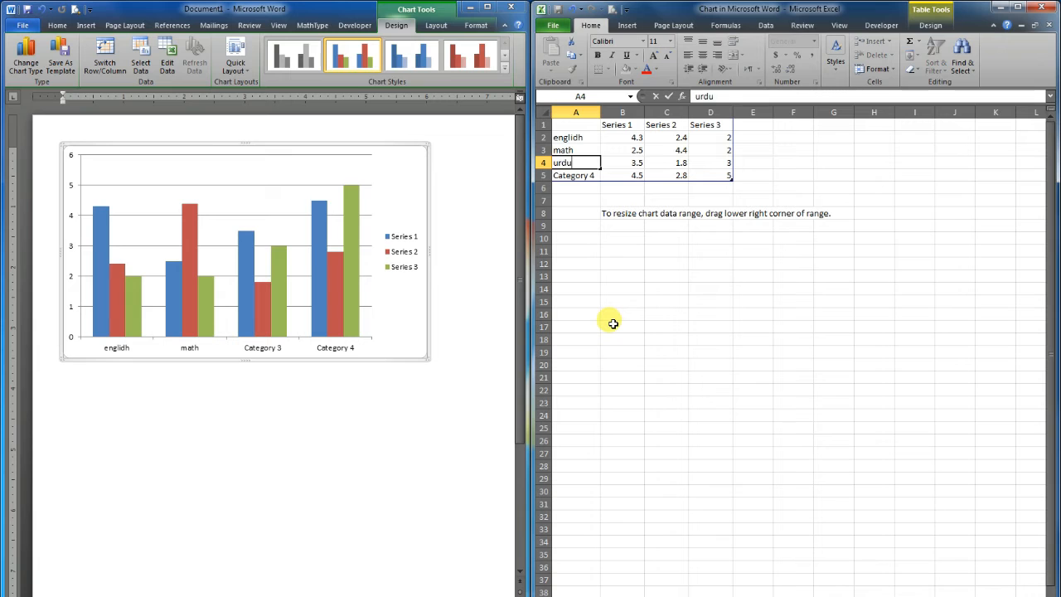
key("Return")
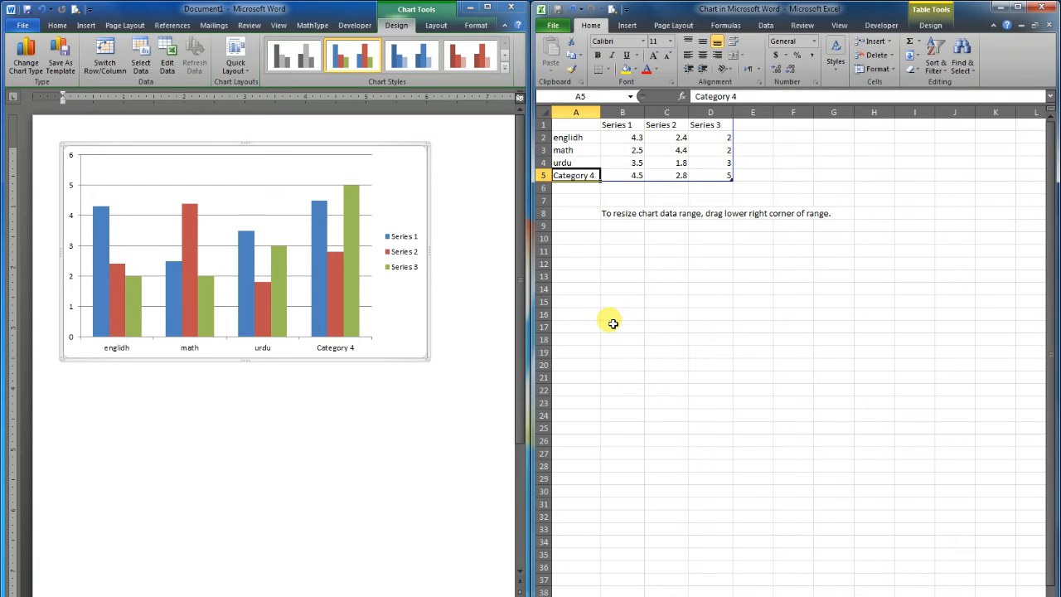
type("islamya")
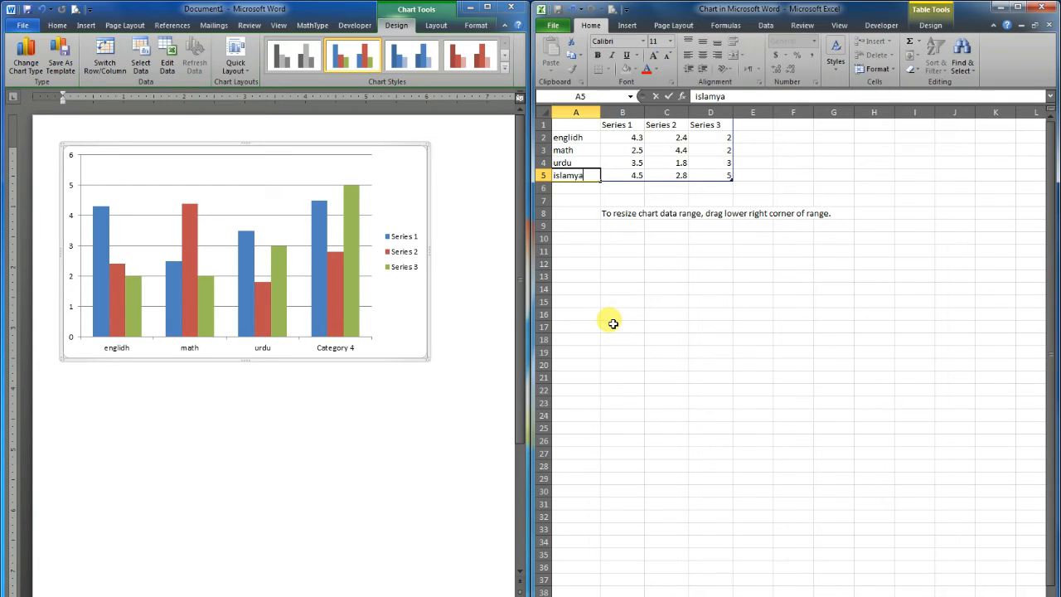
type("t")
Rename the three series headers in B1:D1 as max.marks, obt.marks and total
left_click(613, 126)
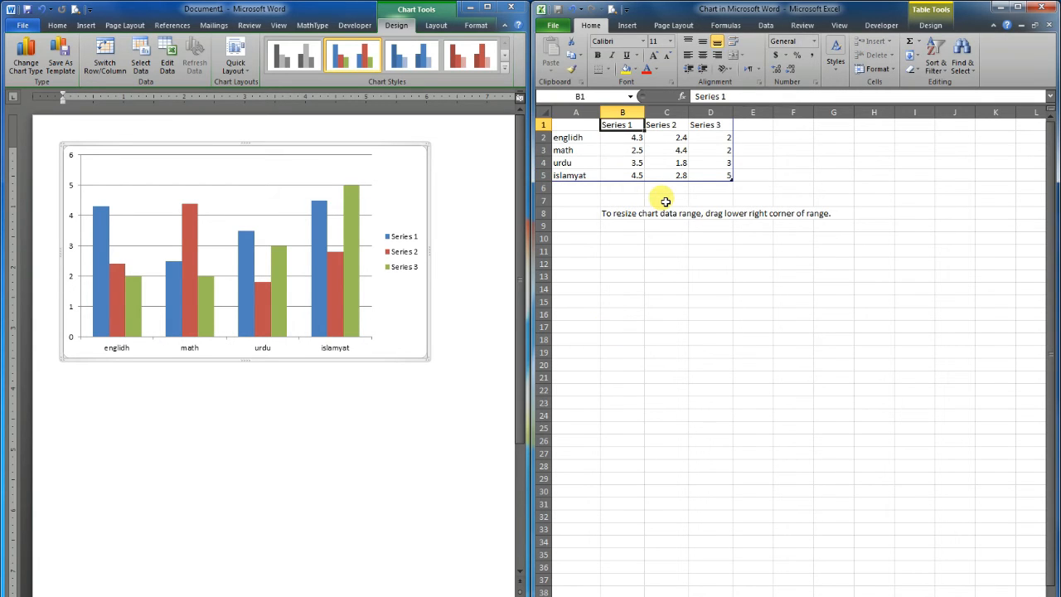
type("max.marks")
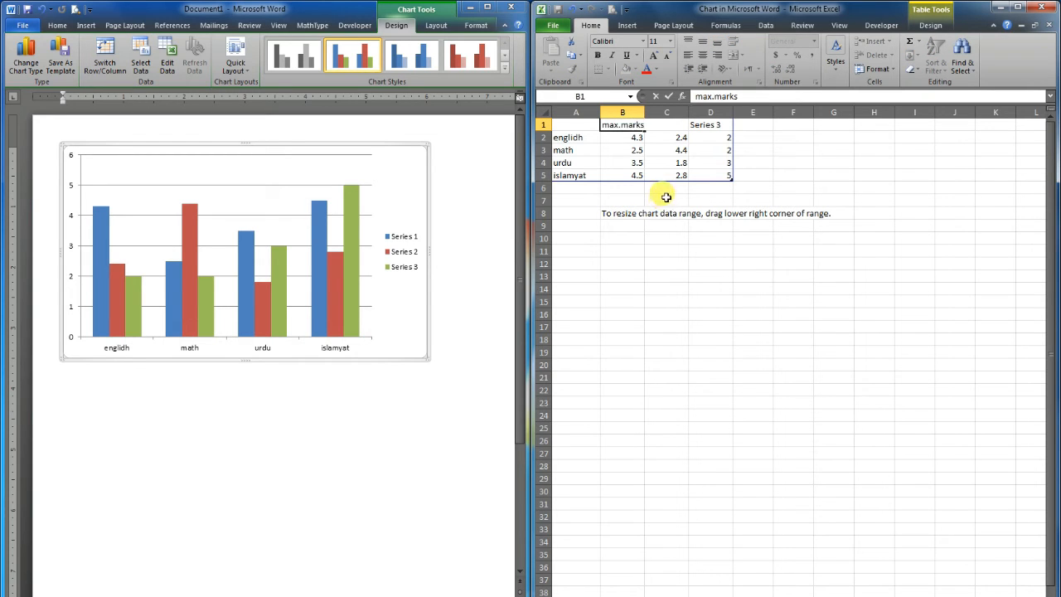
left_click(668, 125)
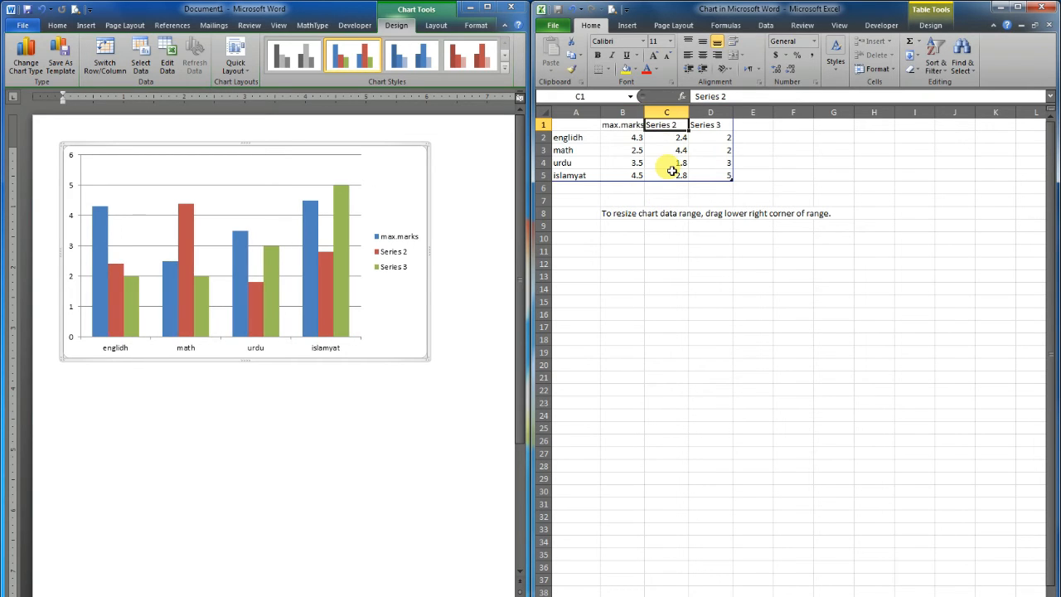
type("obt.marks")
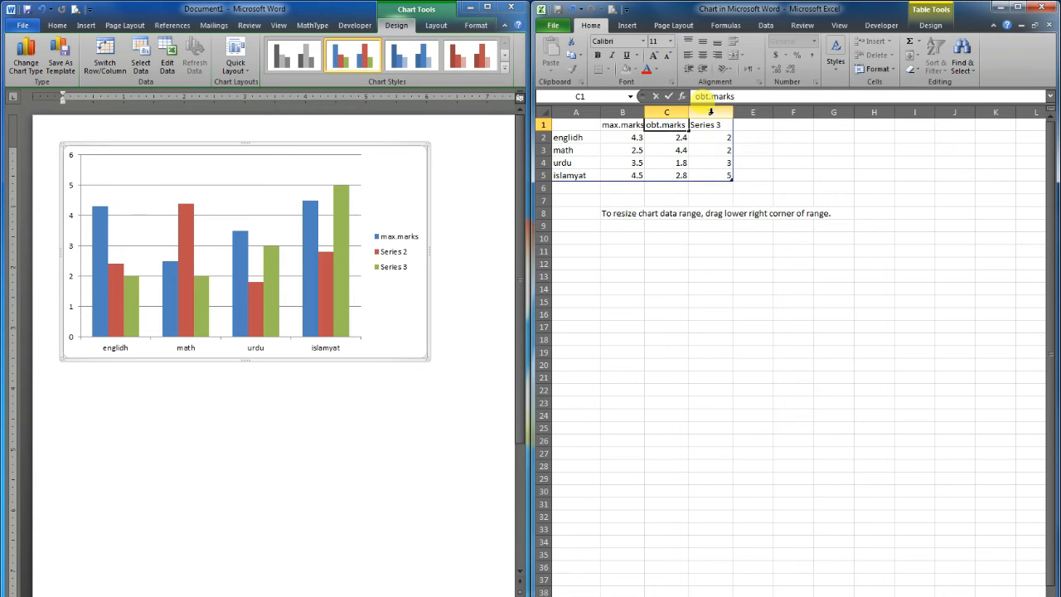
left_click(711, 125)
type("to")
Fill the max.marks column in B2:B5 with 50, 40, 60 and 75
left_click(629, 137)
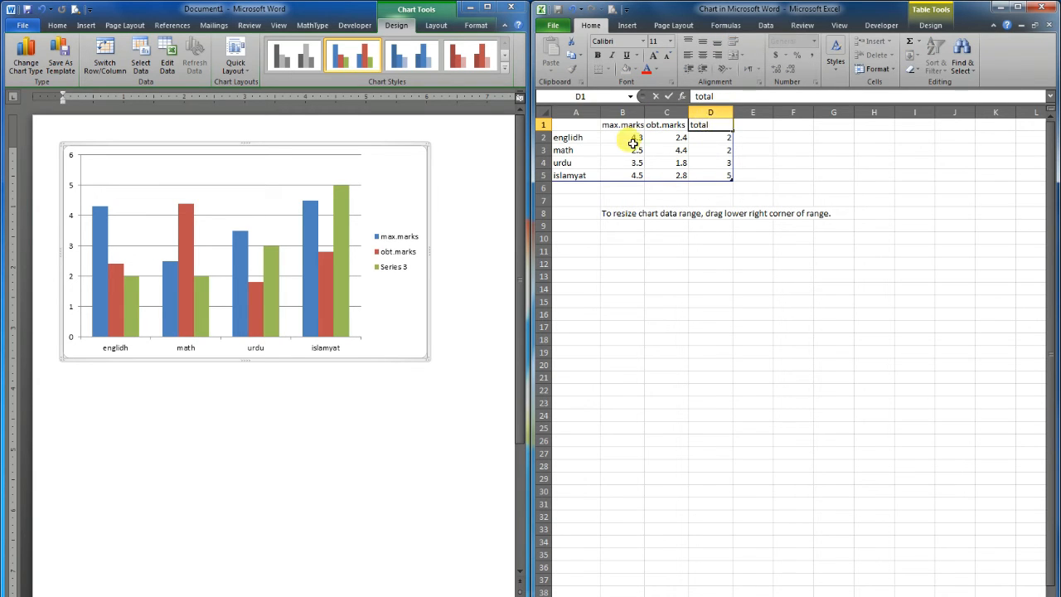
type("50")
key("Return")
type("40")
key("Return")
type("60")
key("Return")
type("75")
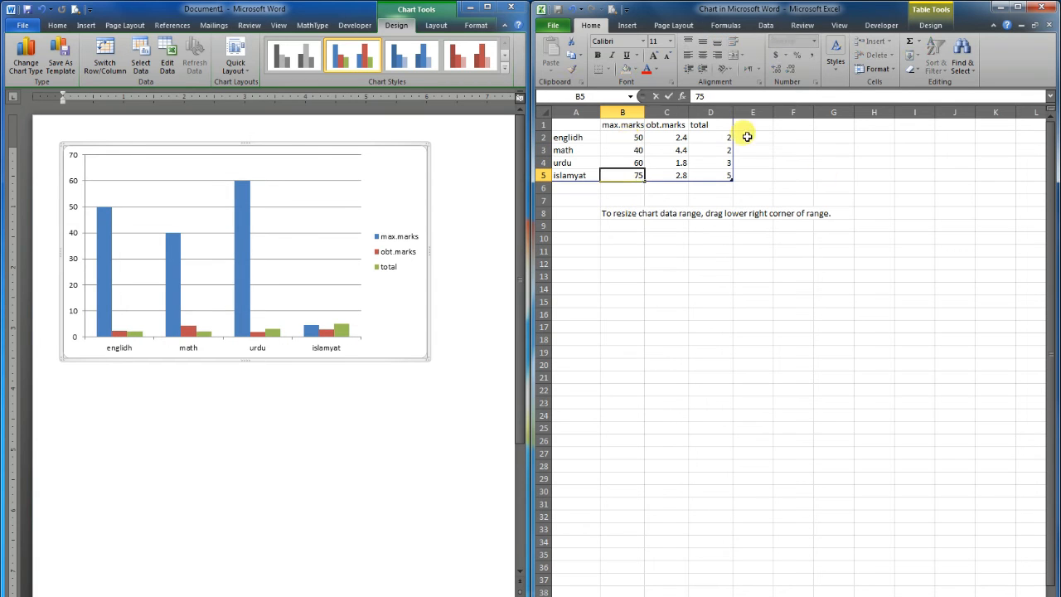
Fill the obt.marks column in C2:C5 with 45, 35, 43 and 65, correcting the math entry from 60
left_click(679, 138)
type("45")
key("Return")
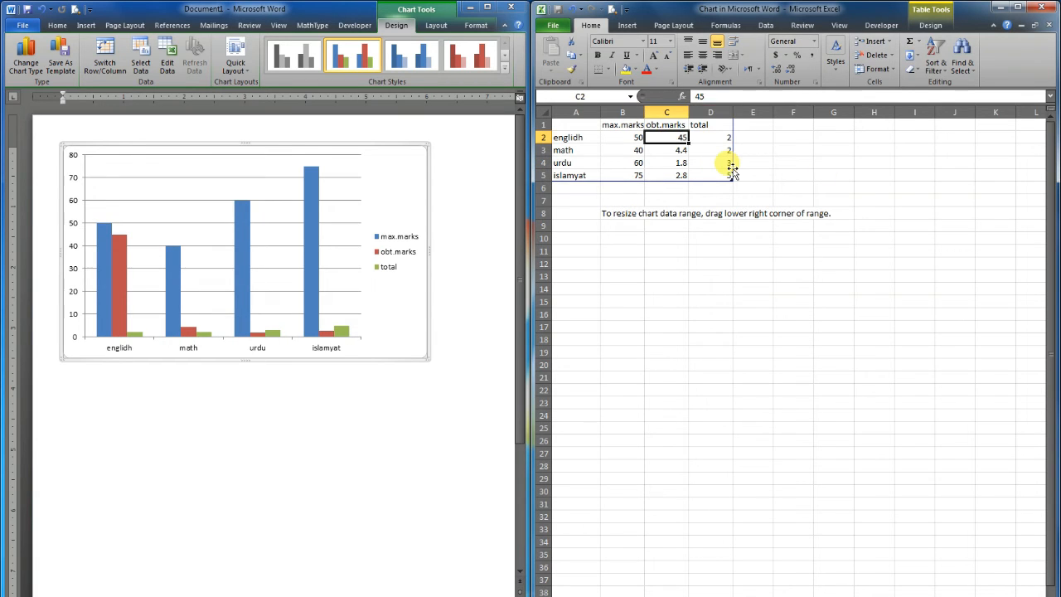
type("60")
key("Return")
type("43")
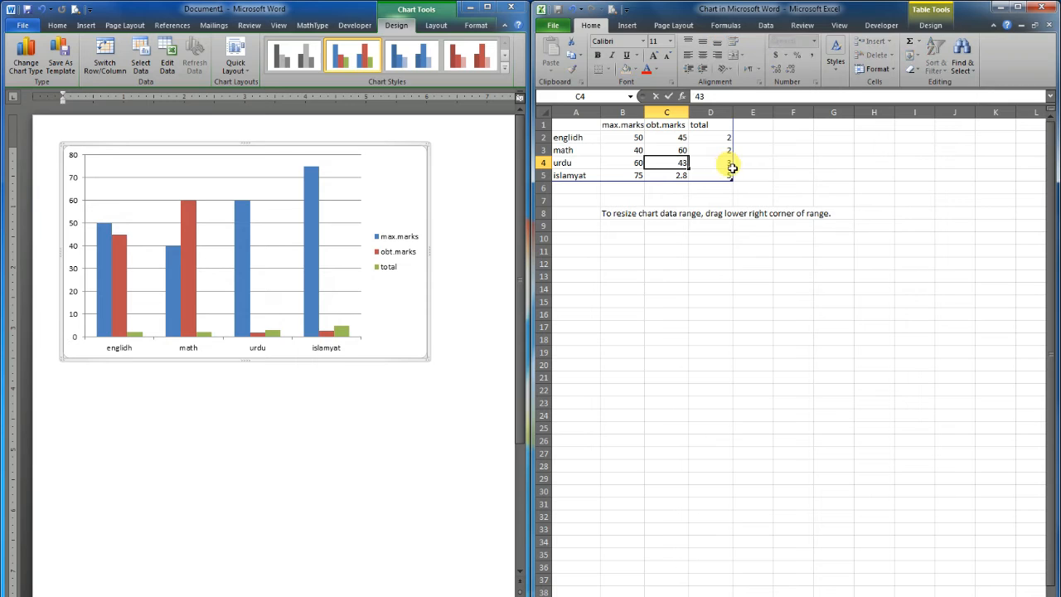
key("Return")
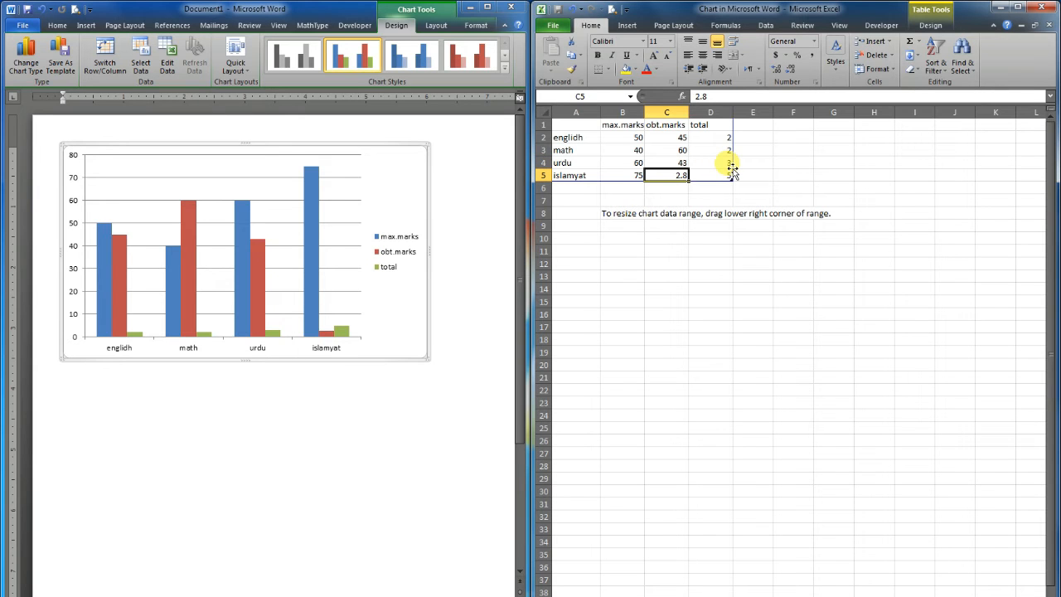
type("65")
left_click(681, 148)
type("35")
Sum max.marks and obt.marks in the total cell D2 and fill the formula down to D5
left_click(701, 136)
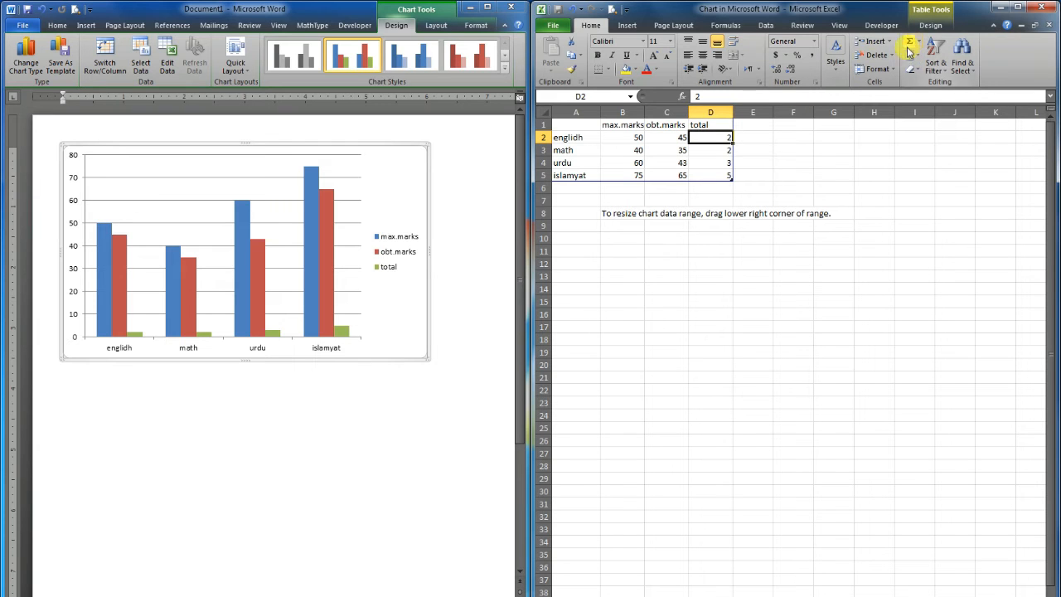
left_click_drag(704, 138, 703, 171)
left_click(715, 140)
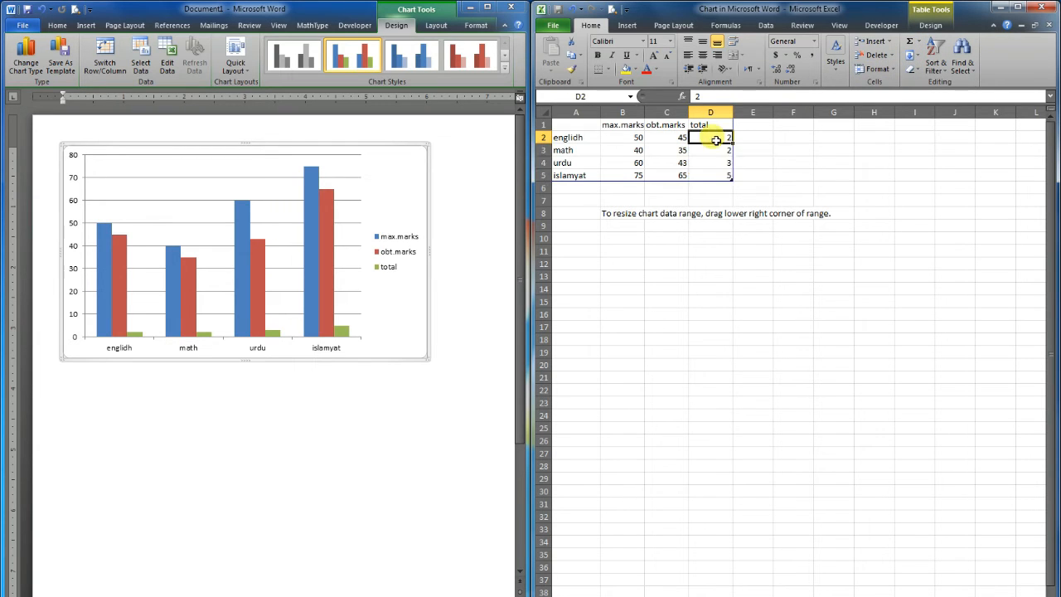
left_click(910, 43)
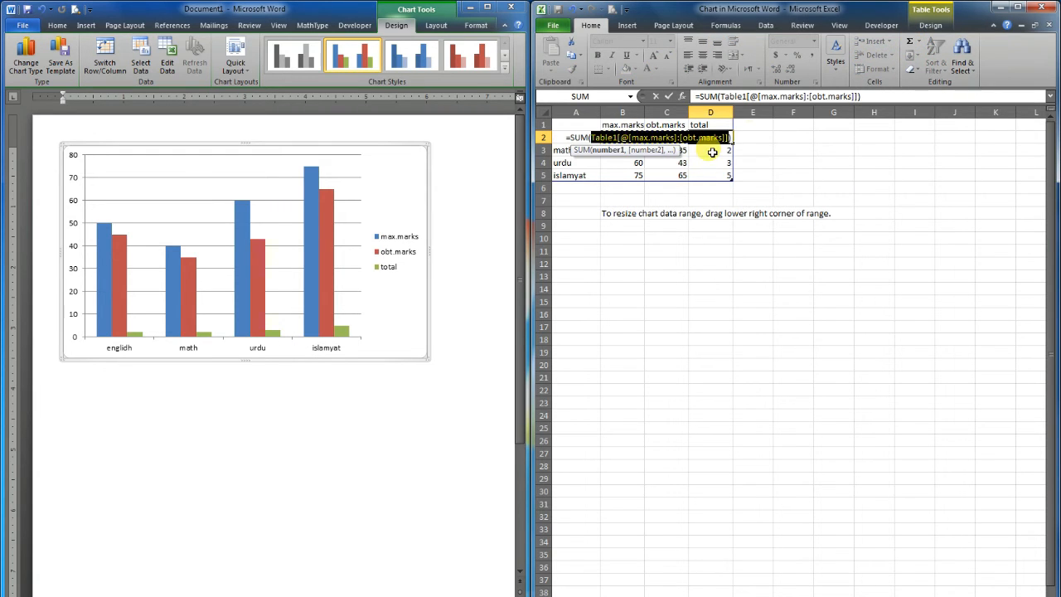
left_click(715, 151)
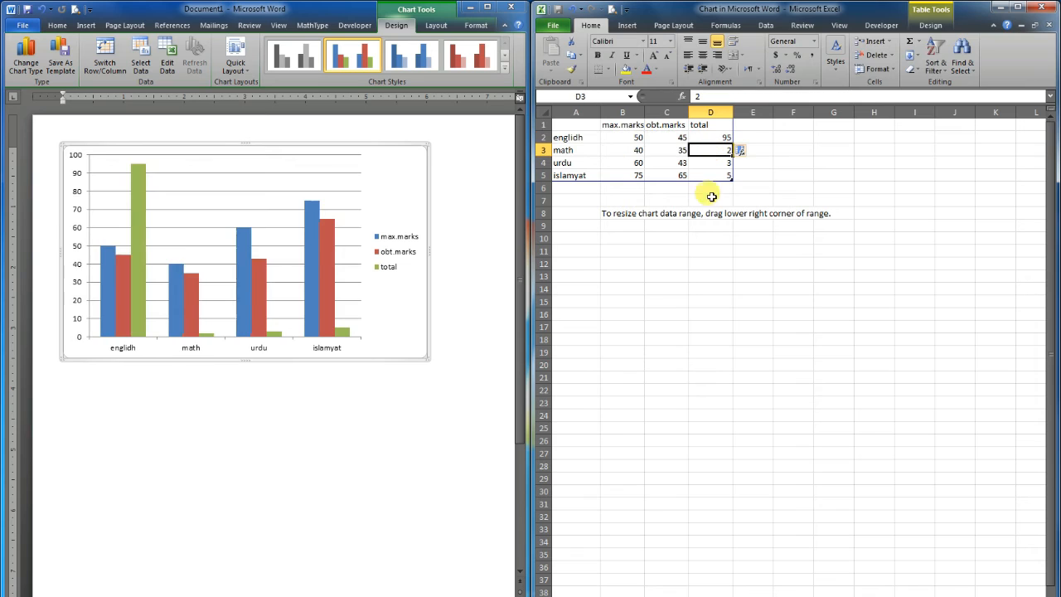
left_click(716, 140)
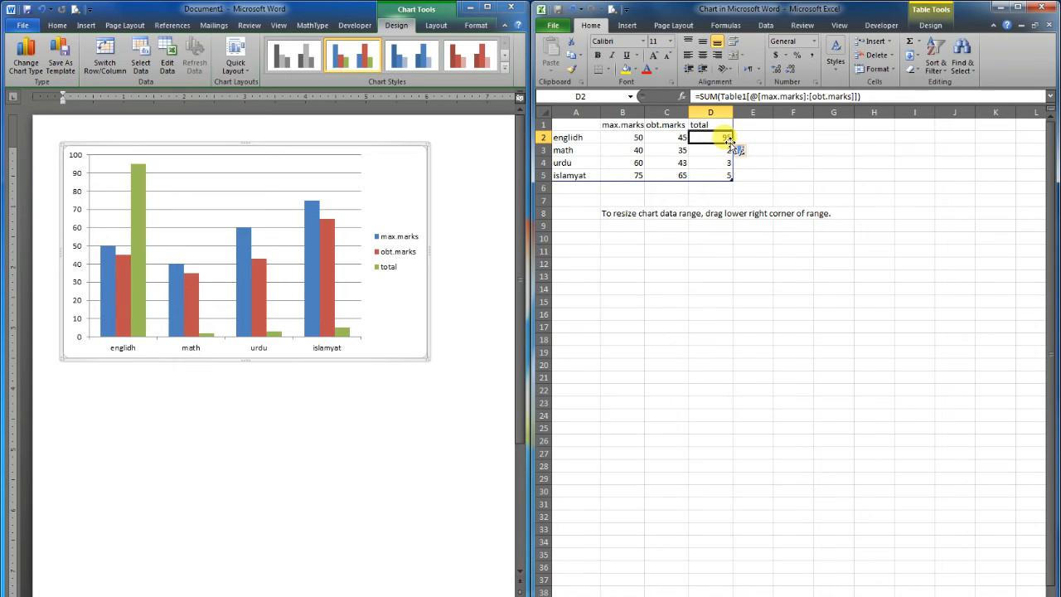
double_click(731, 144)
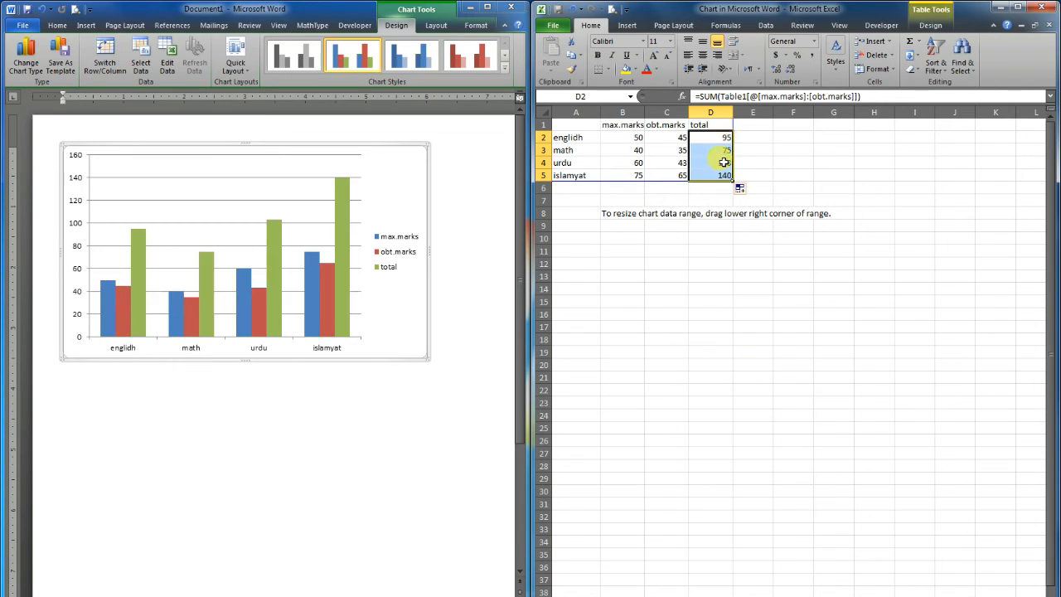
left_click(710, 148)
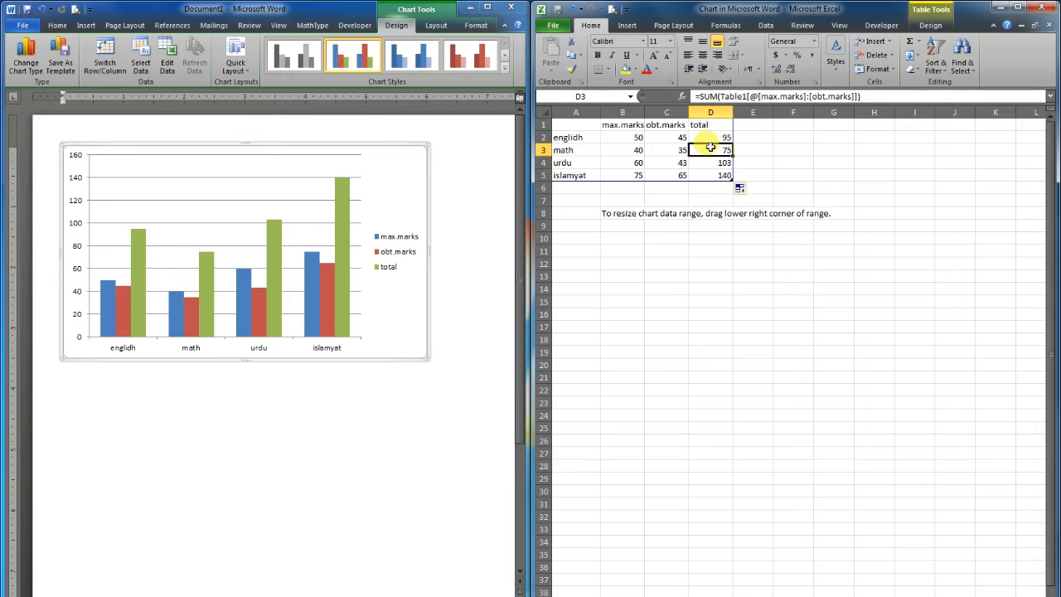
left_click(711, 138)
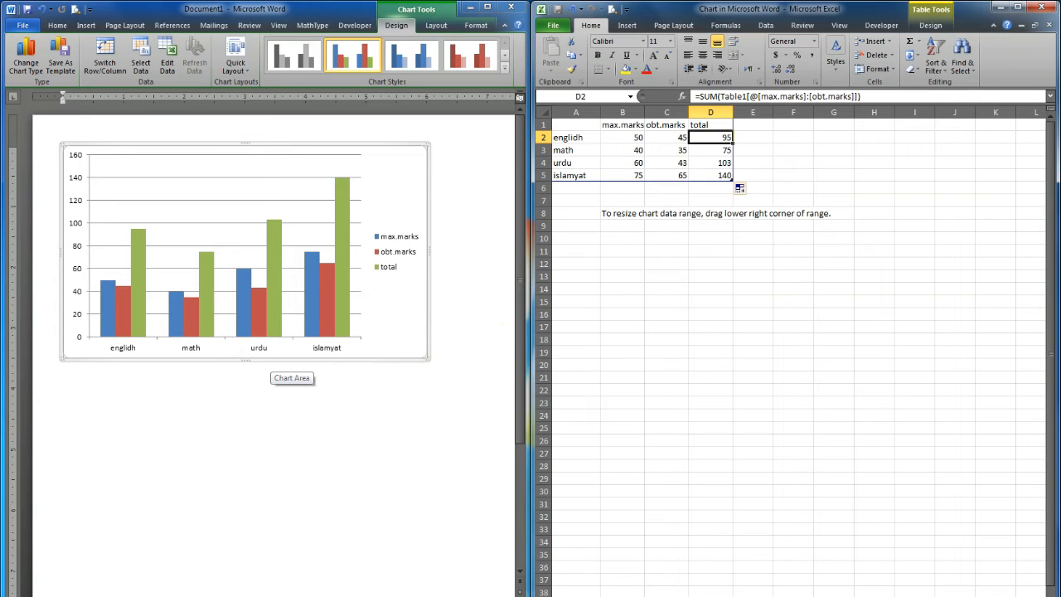
Close the chart's data worksheet and try to move the chart within the document page
left_click(1049, 9)
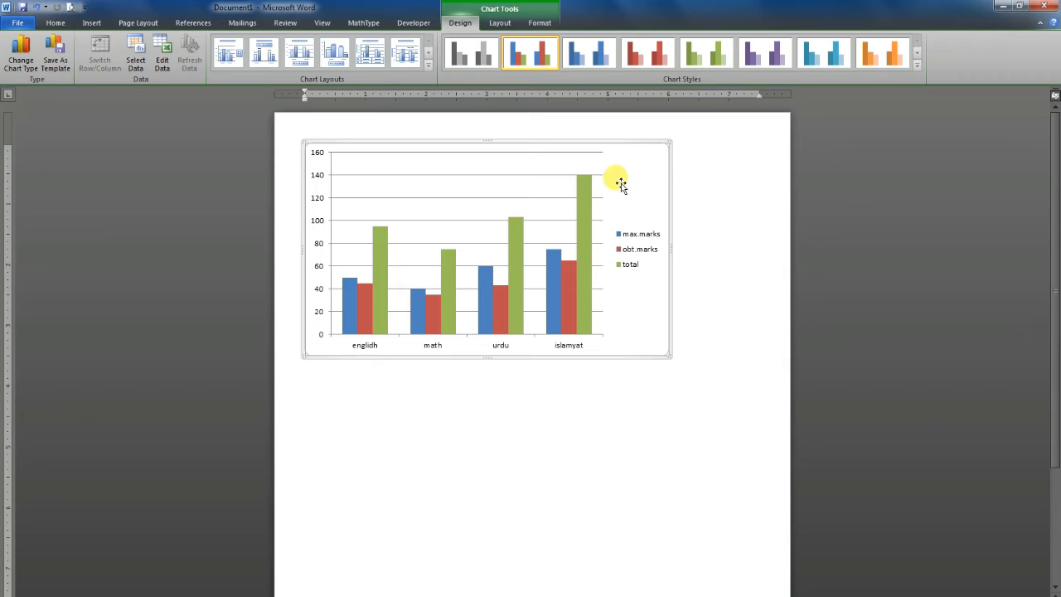
left_click_drag(642, 274, 637, 195)
left_click_drag(631, 143, 645, 216)
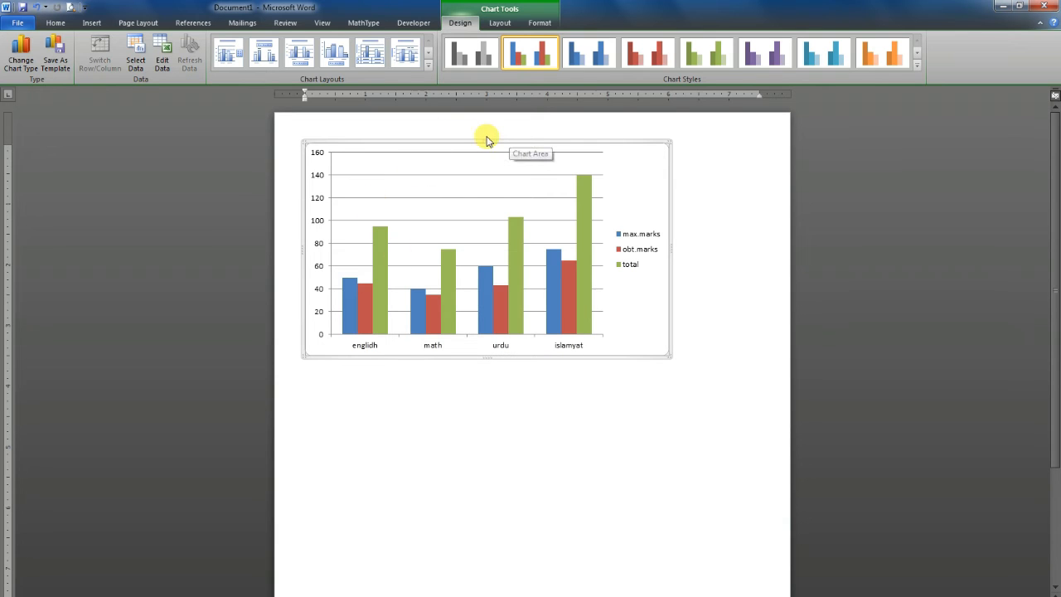
Set the chart's text wrapping to Behind Text and move the chart lower and slightly to the right on the page
left_click(537, 23)
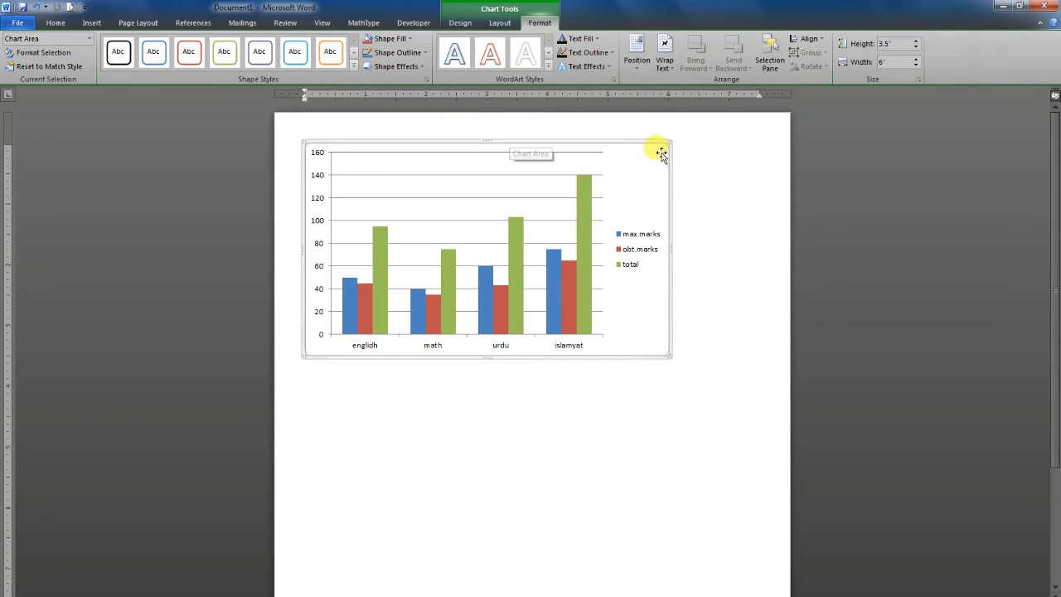
left_click(664, 51)
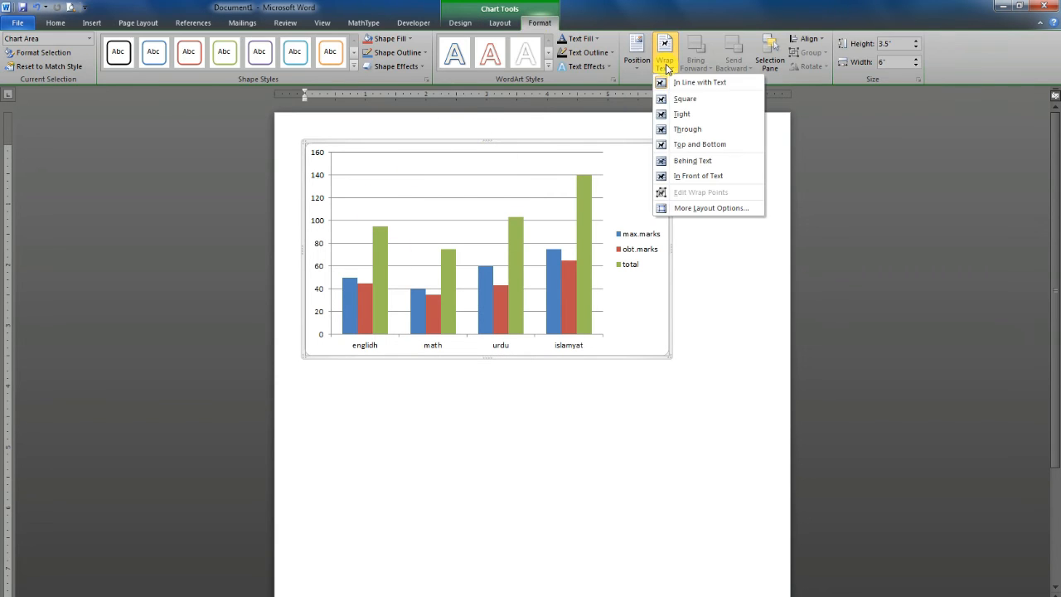
left_click(690, 160)
left_click_drag(511, 140, 552, 225)
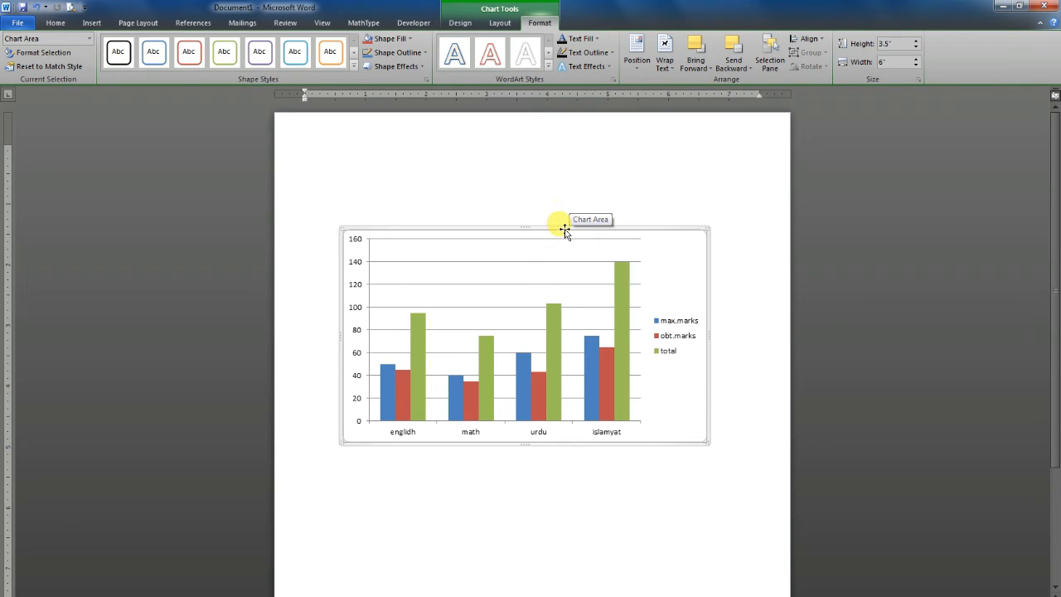
left_click_drag(563, 230, 545, 203)
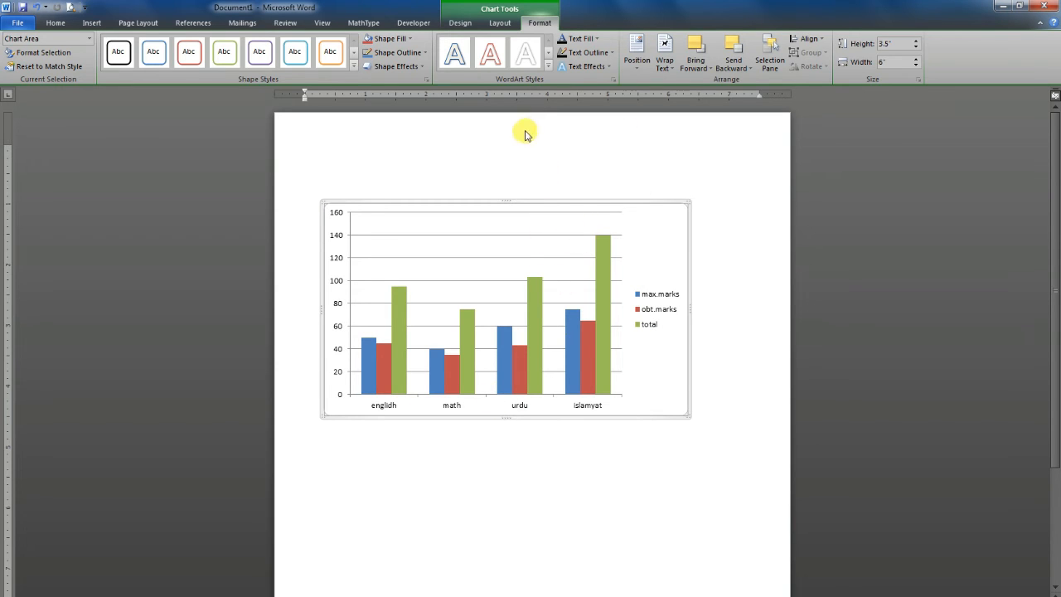
Try the blue, red, green, purple, aqua, orange and grayscale chart styles on the marks chart
left_click(460, 22)
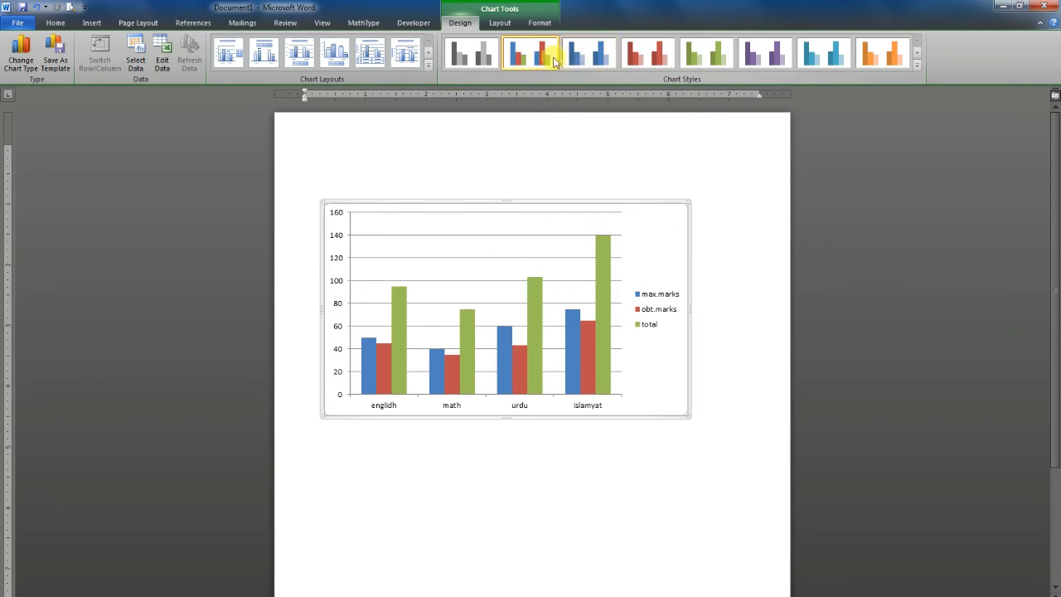
left_click(599, 64)
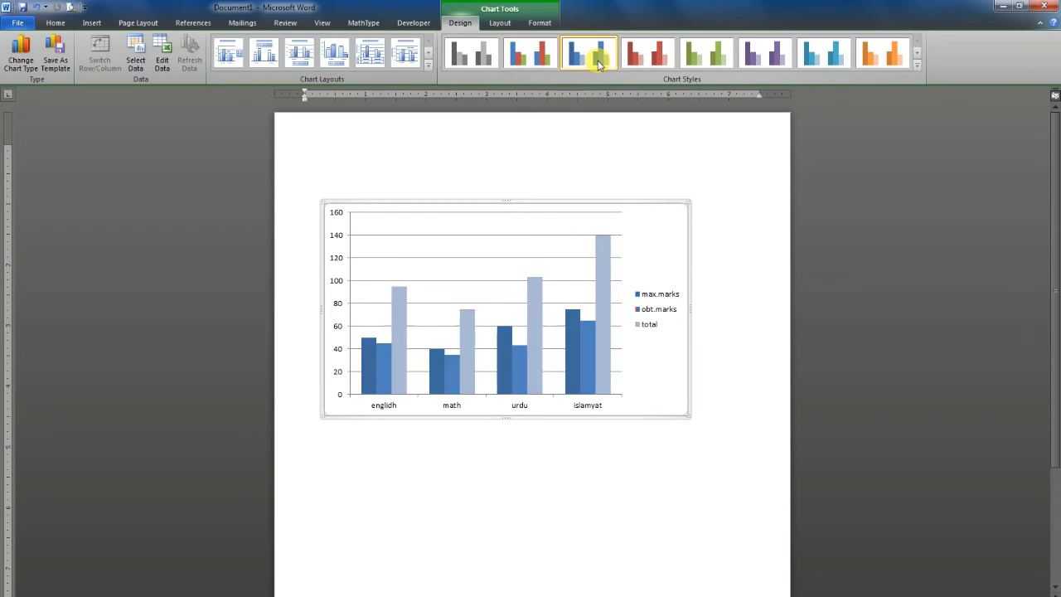
left_click(645, 60)
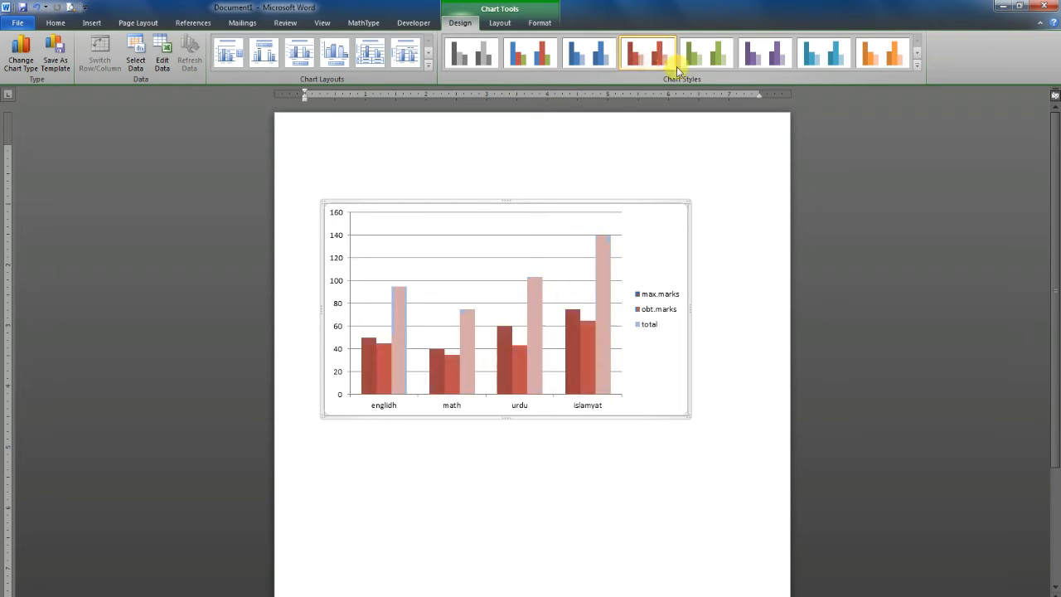
left_click(723, 61)
left_click(770, 60)
left_click(823, 61)
left_click(875, 60)
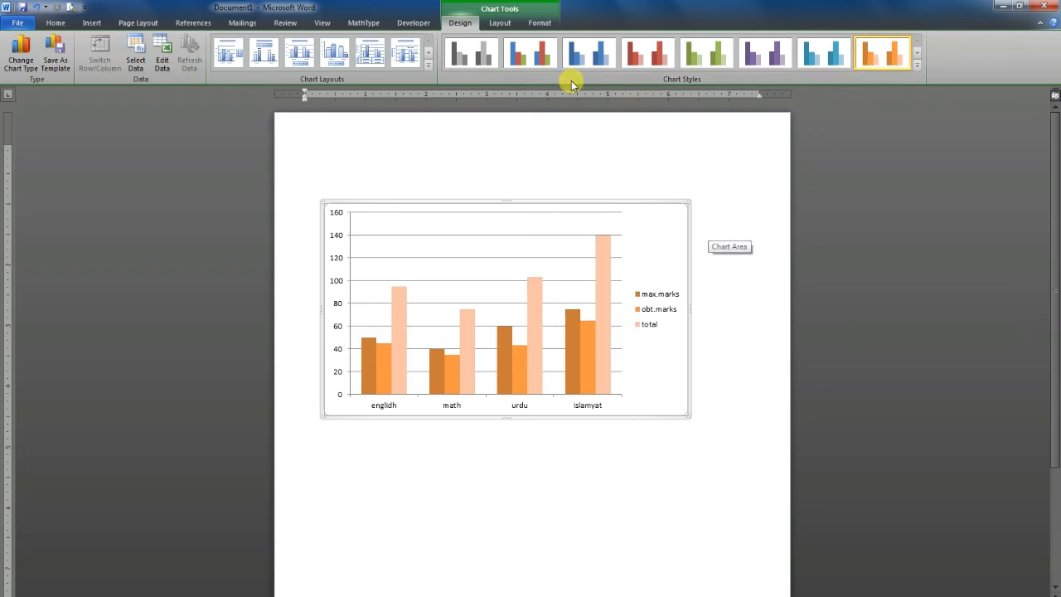
left_click(471, 59)
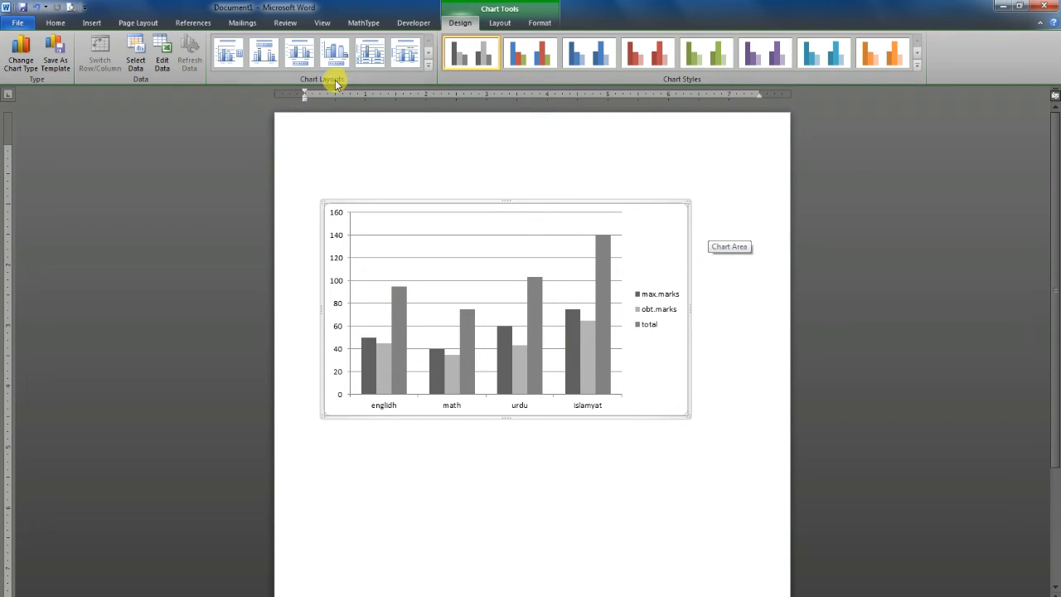
Apply Layout 1 to the chart and set its colours to the blue, red and green style
left_click(428, 64)
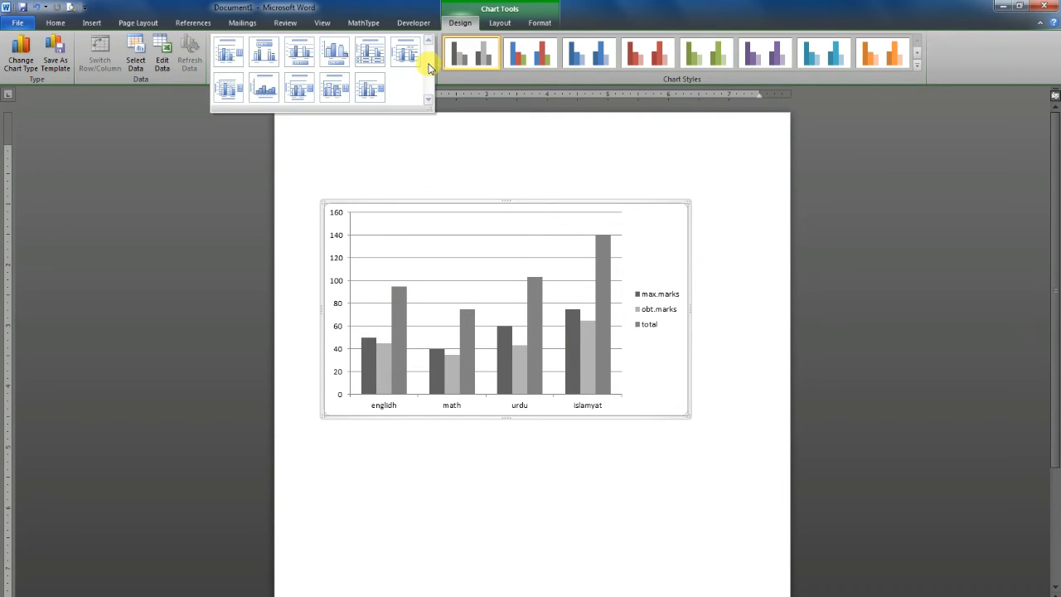
left_click(230, 54)
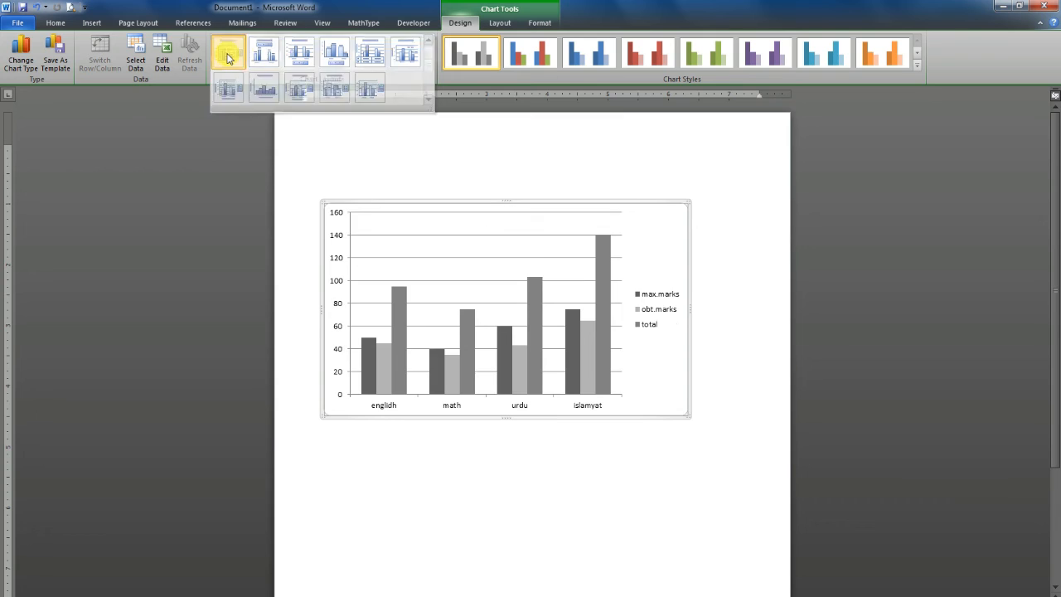
left_click(527, 61)
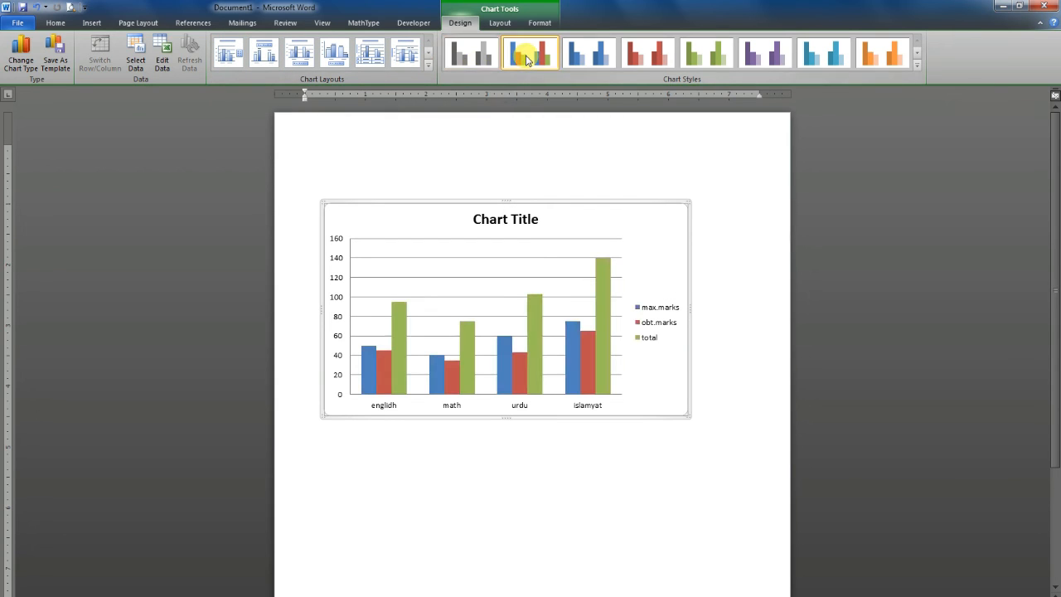
Try Layout 2, Layout 4 and Layout 5 on the marks chart
left_click(265, 62)
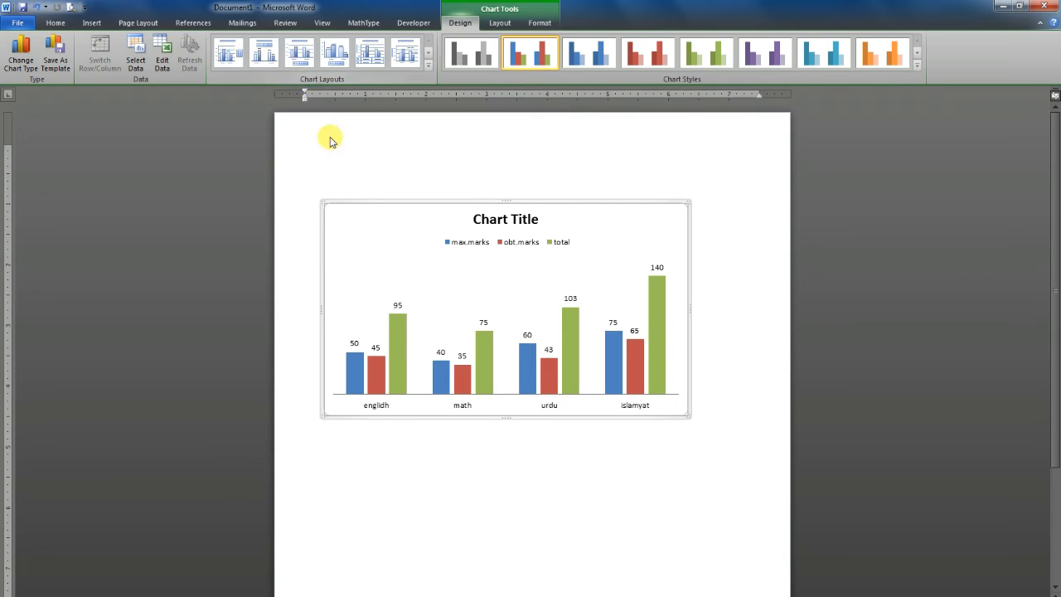
mouse_move(404, 324)
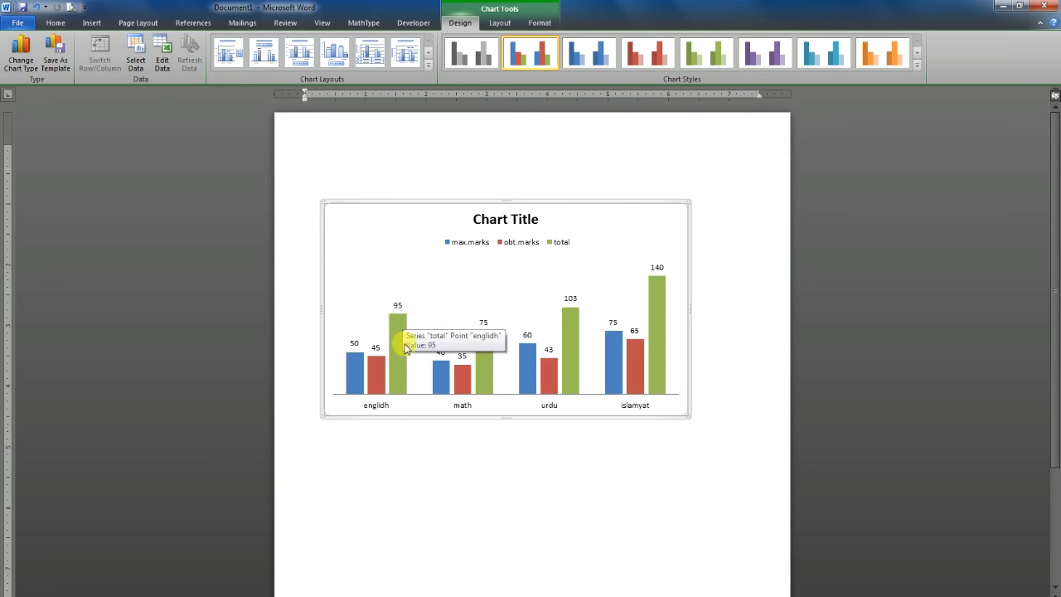
left_click(335, 59)
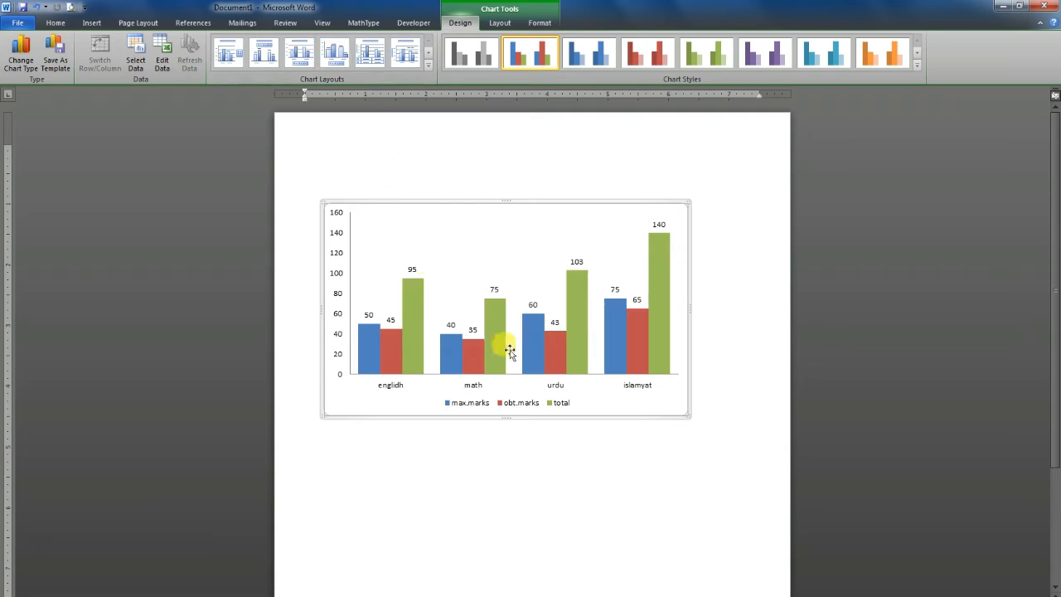
left_click(371, 55)
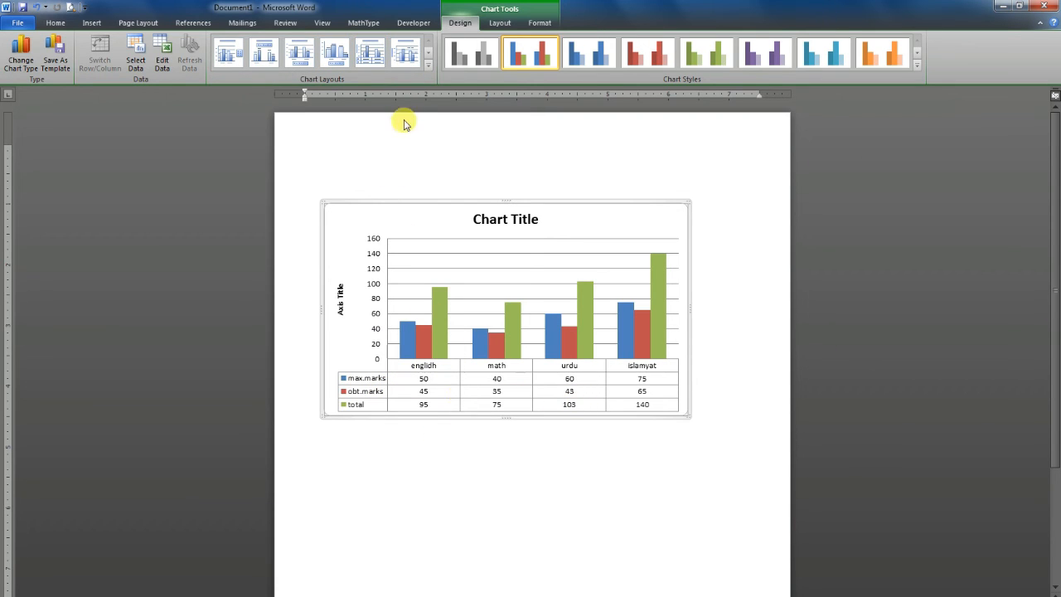
Apply Layout 6 to the chart, giving it a chart title, a vertical axis title and labels on the last category
left_click(406, 56)
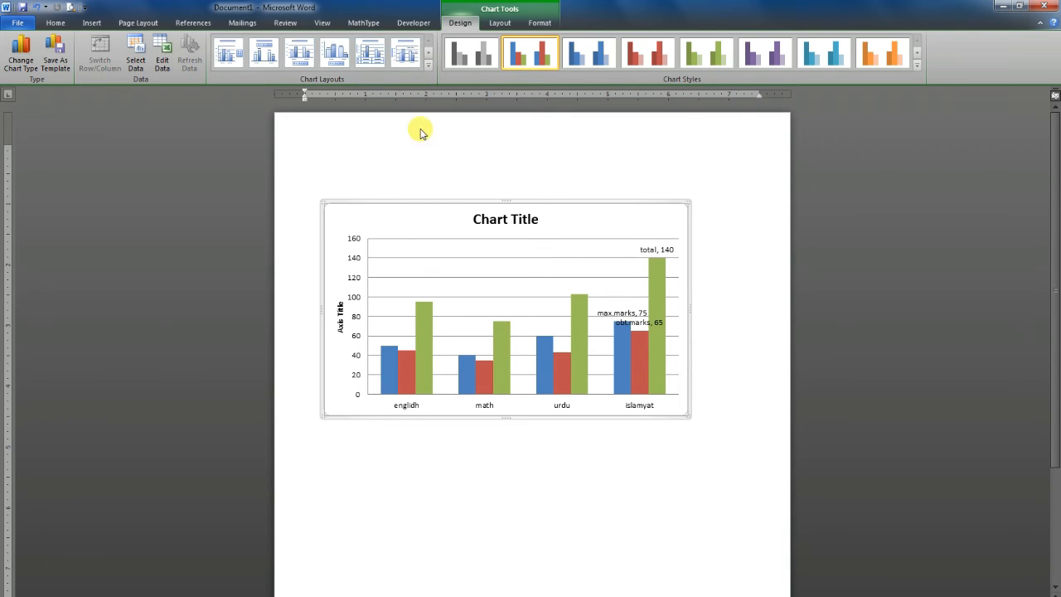
left_click(428, 65)
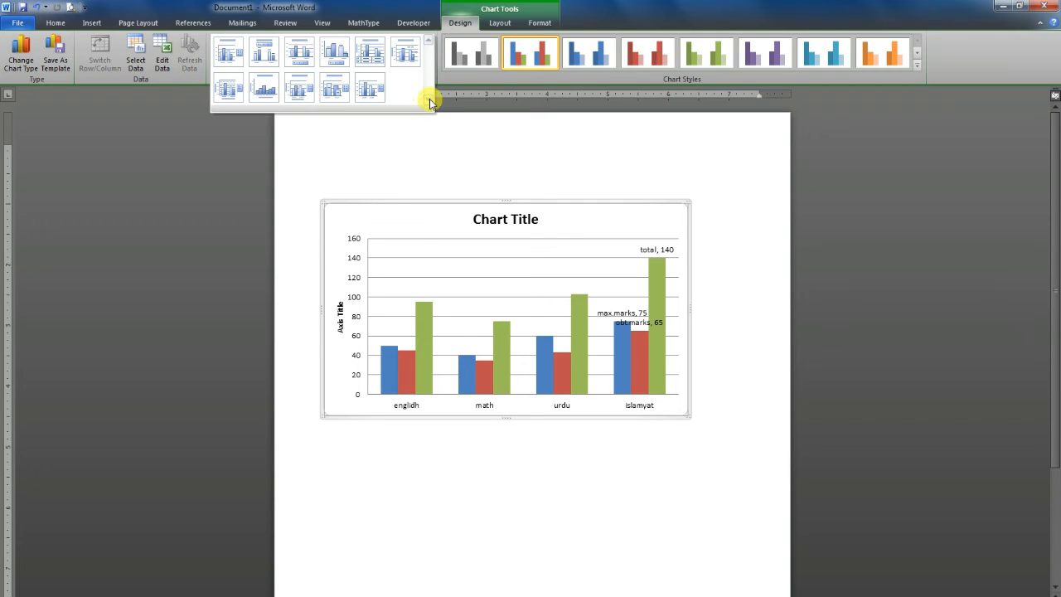
left_click(398, 135)
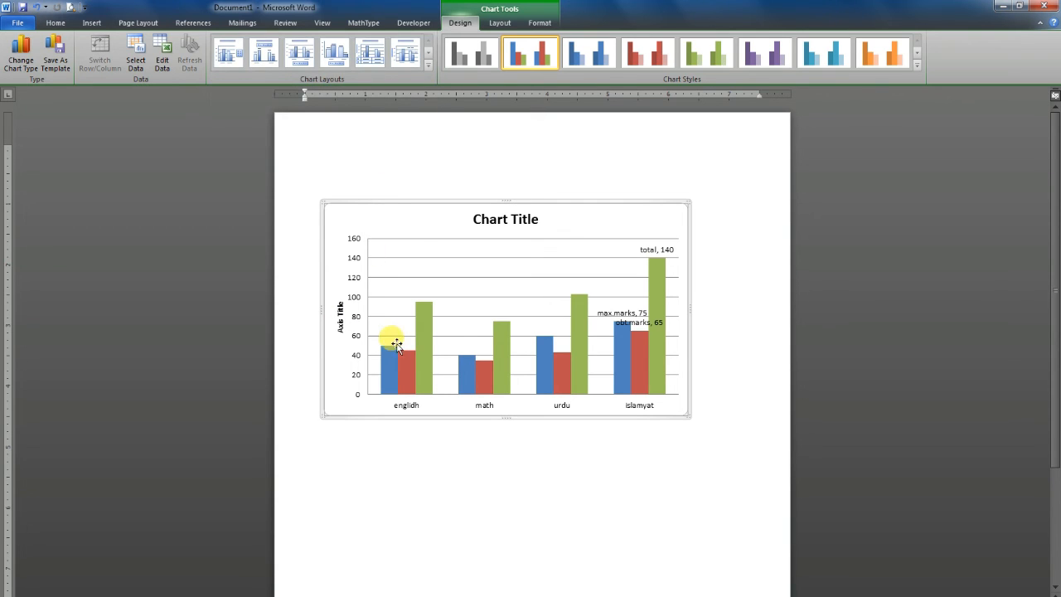
Replace the placeholder chart title with "mark sheet"
left_click(530, 220)
left_click_drag(537, 219, 467, 208)
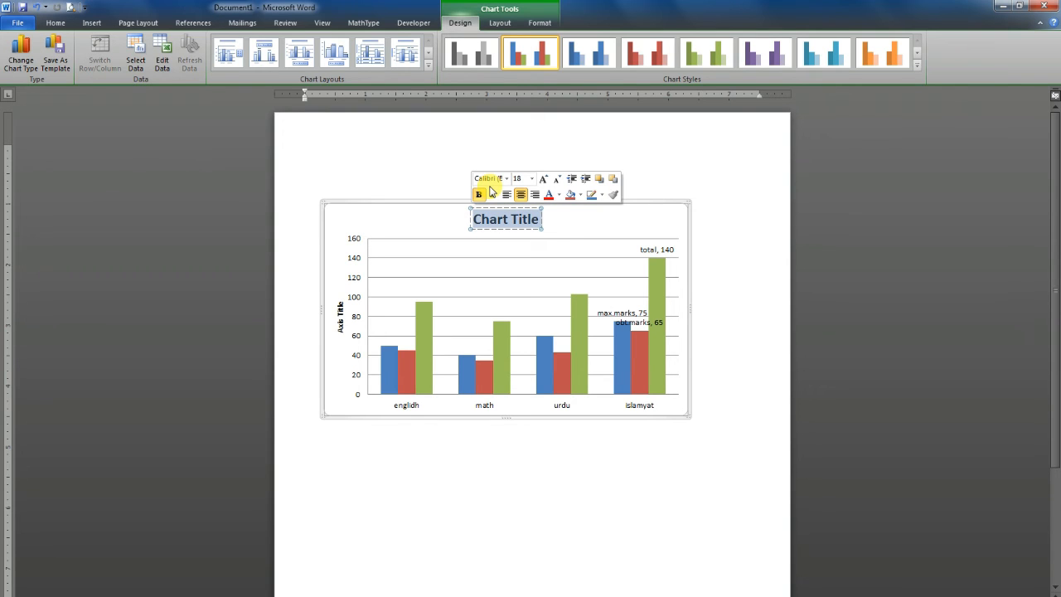
type("mark sh")
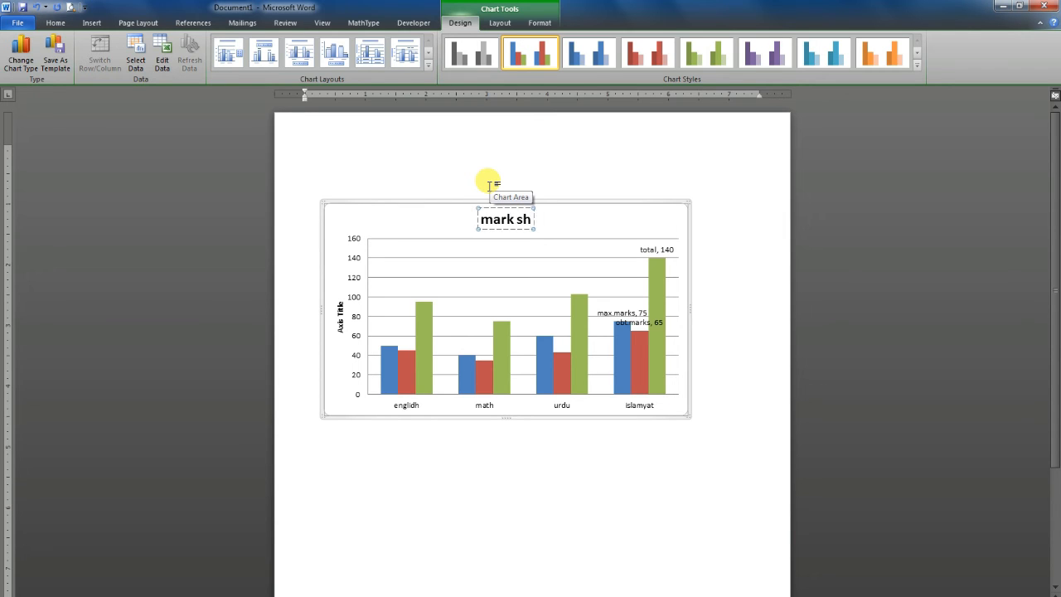
type("eet")
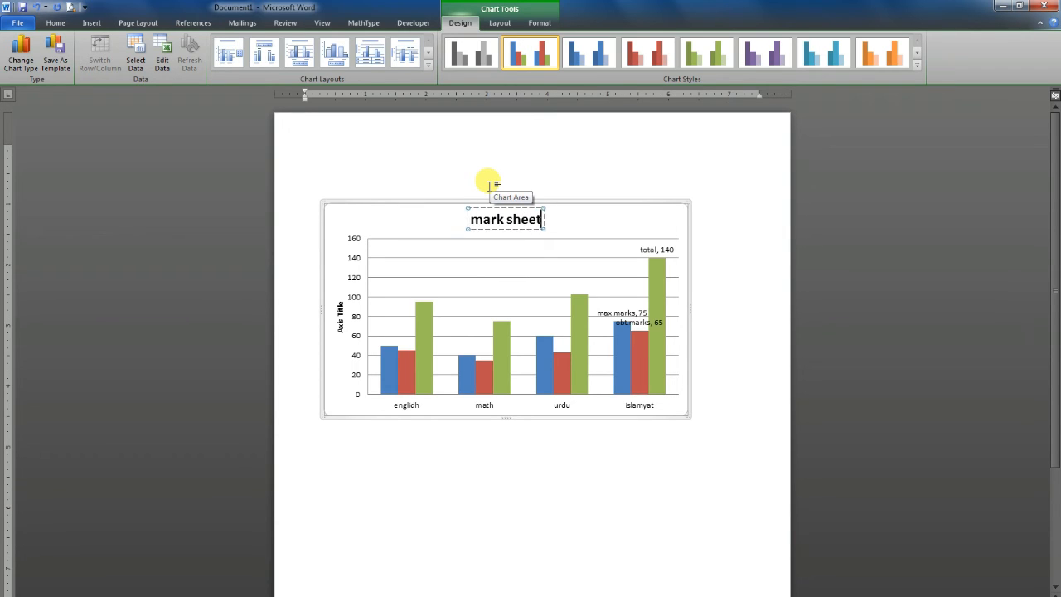
left_click(370, 409)
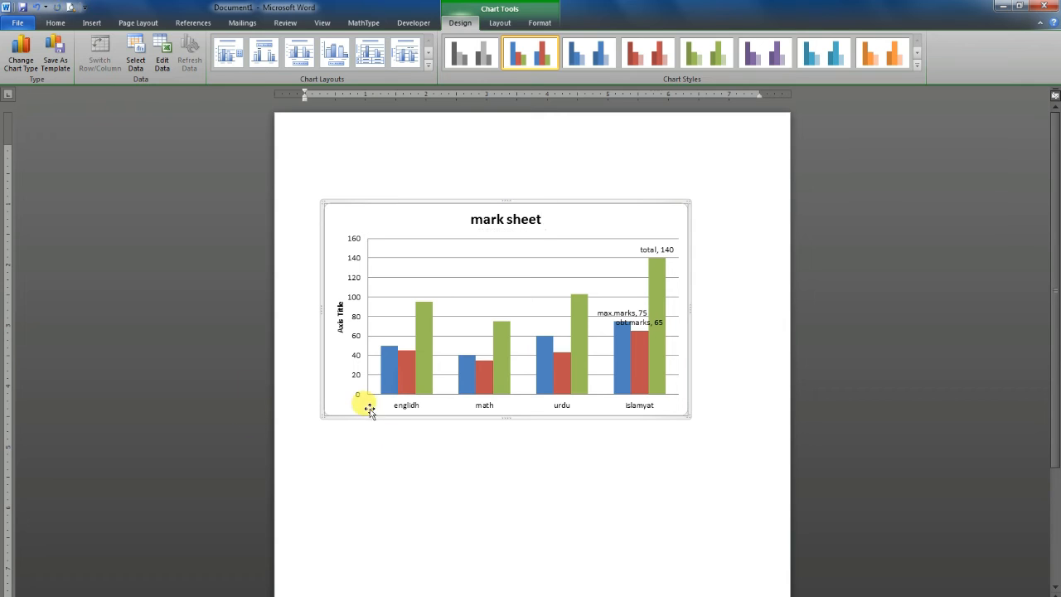
Resize the plot area inside the chart frame, leaving it slightly narrower with a small margin beside and below the columns
left_click(450, 266)
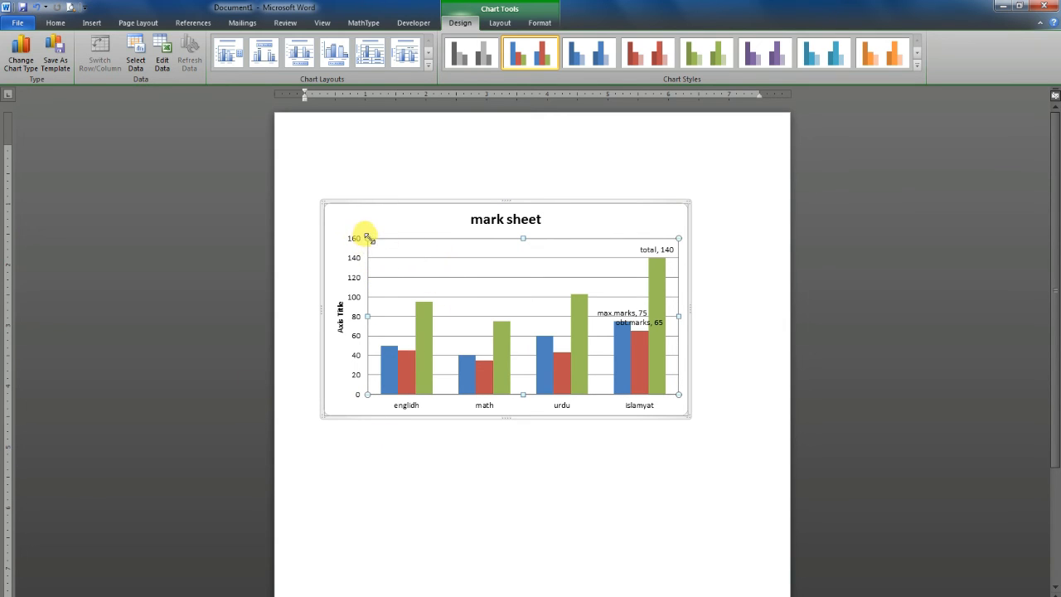
left_click_drag(383, 248, 416, 242)
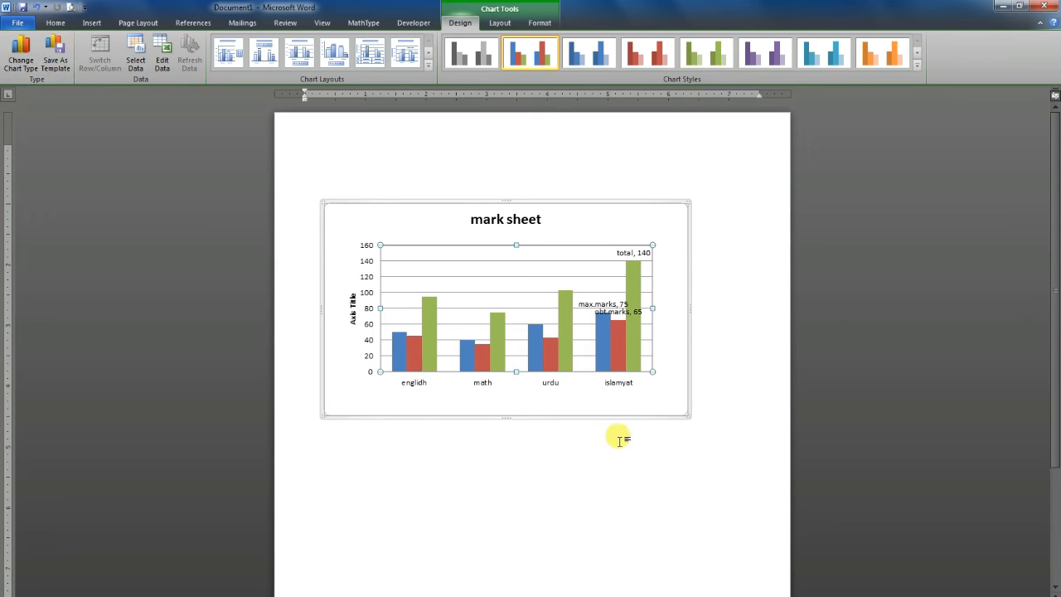
left_click_drag(652, 371, 679, 398)
left_click_drag(424, 240, 416, 237)
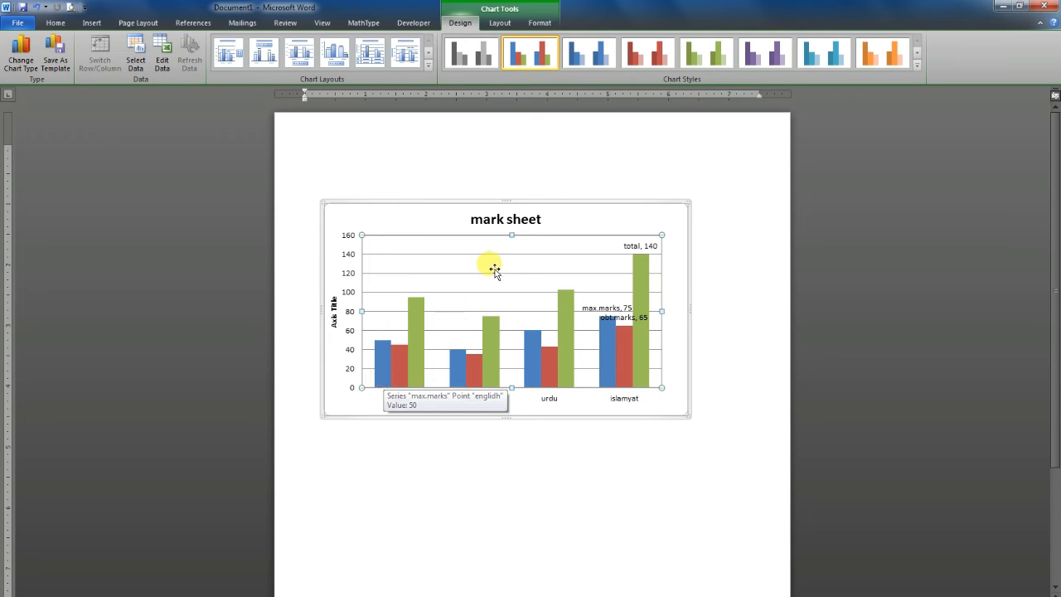
View the chart's source data range and series, and close the data source settings and the data worksheet without changes
left_click(162, 75)
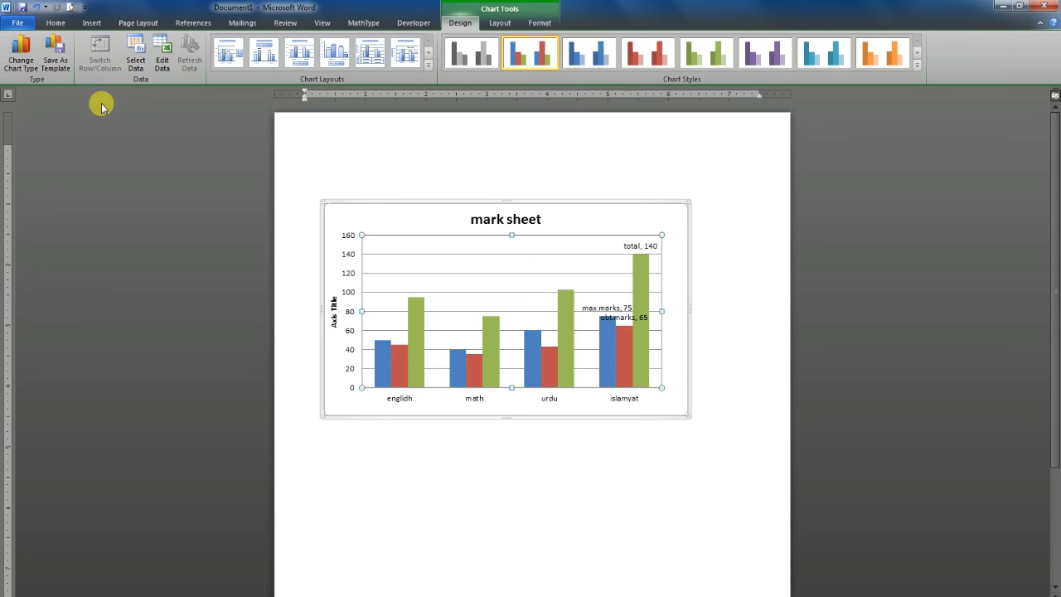
left_click(138, 64)
left_click(139, 64)
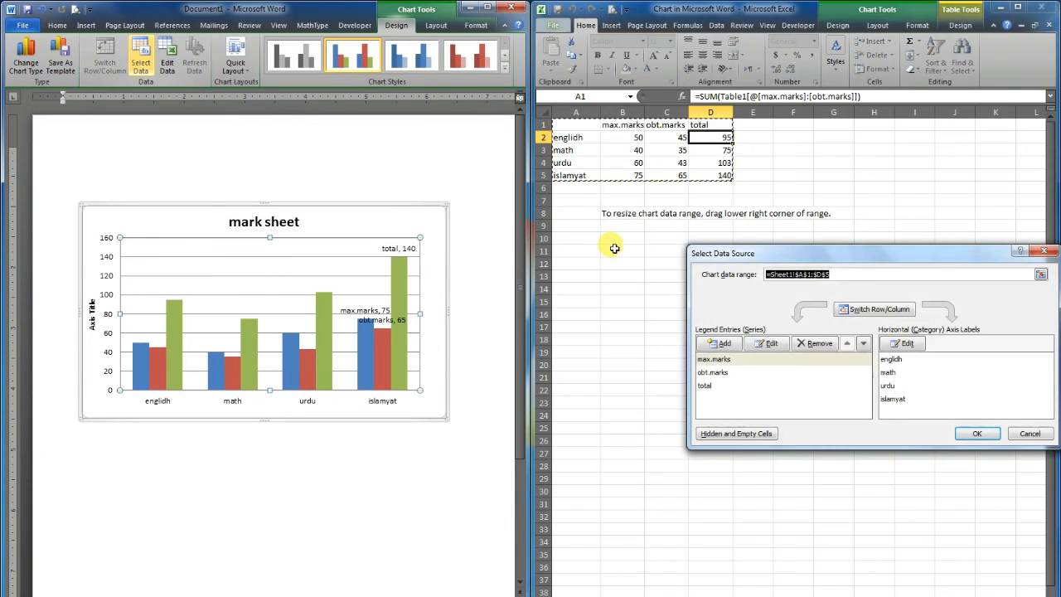
left_click(1044, 252)
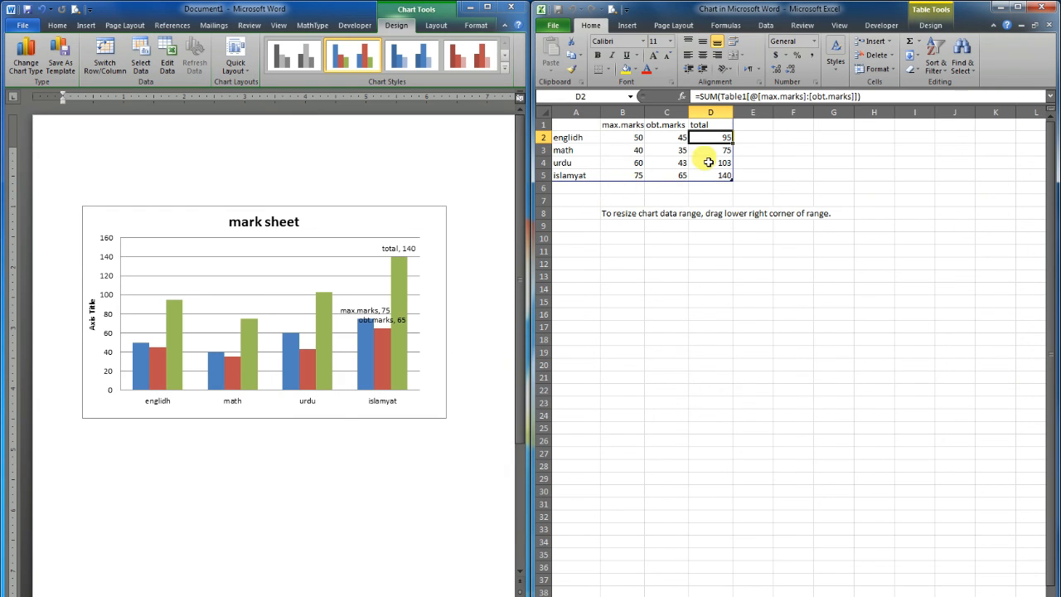
left_click(1040, 8)
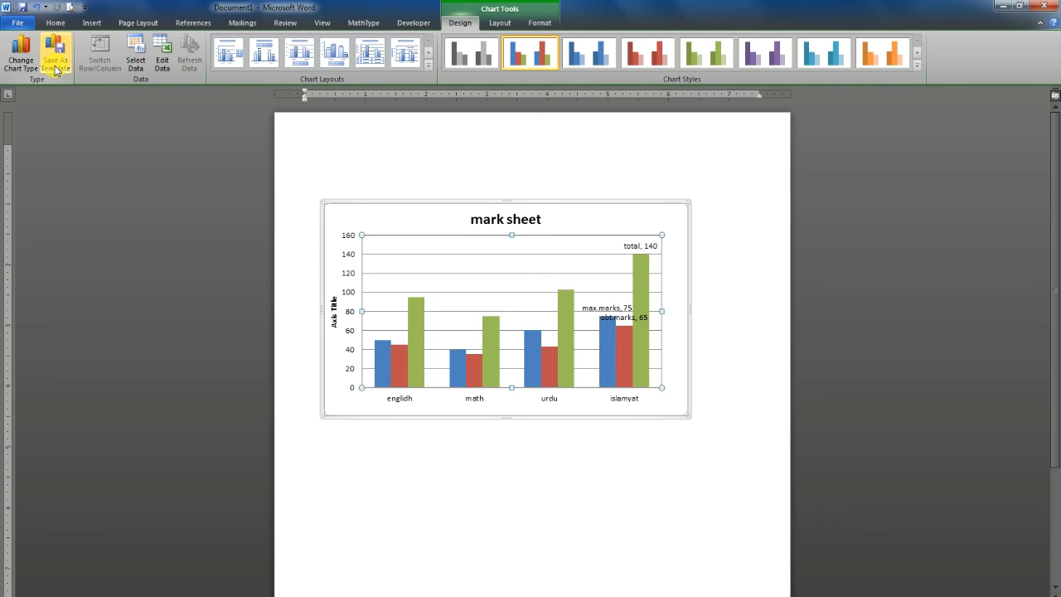
View the options for saving the chart as a template and close them without saving
left_click(56, 67)
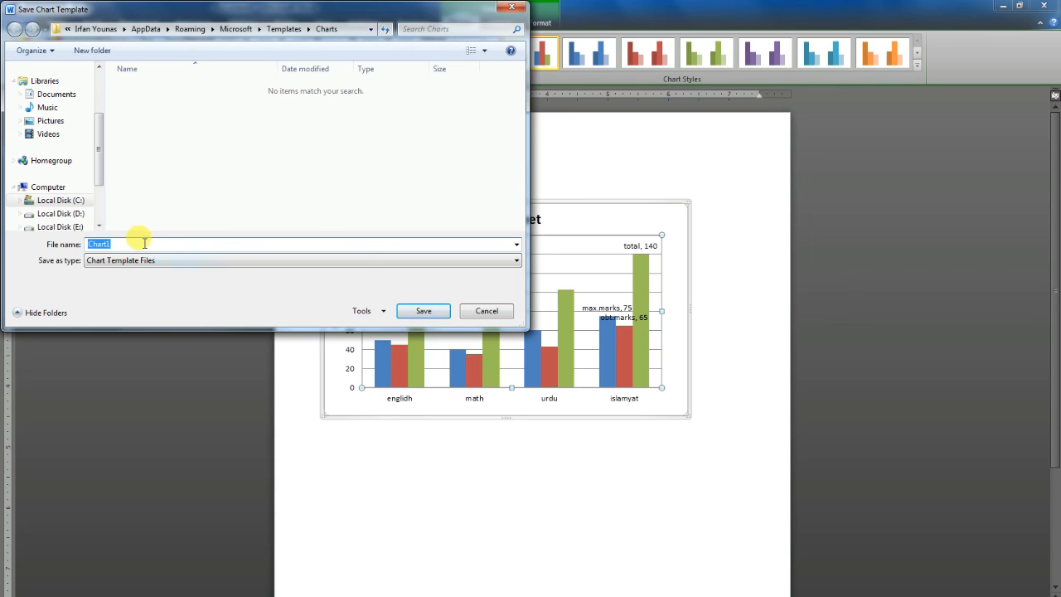
left_click_drag(100, 160, 163, 107)
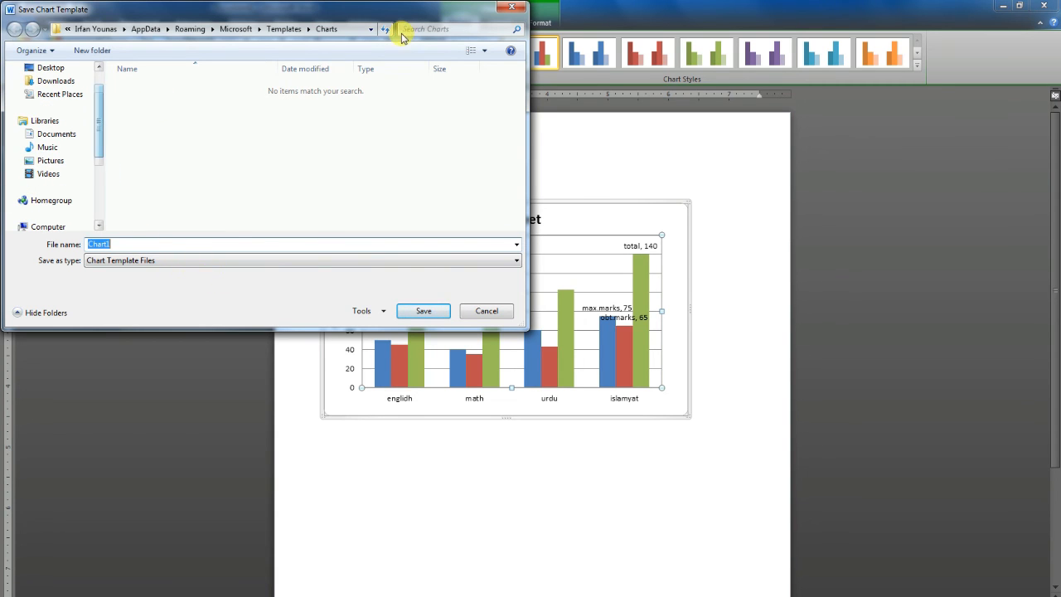
left_click(524, 8)
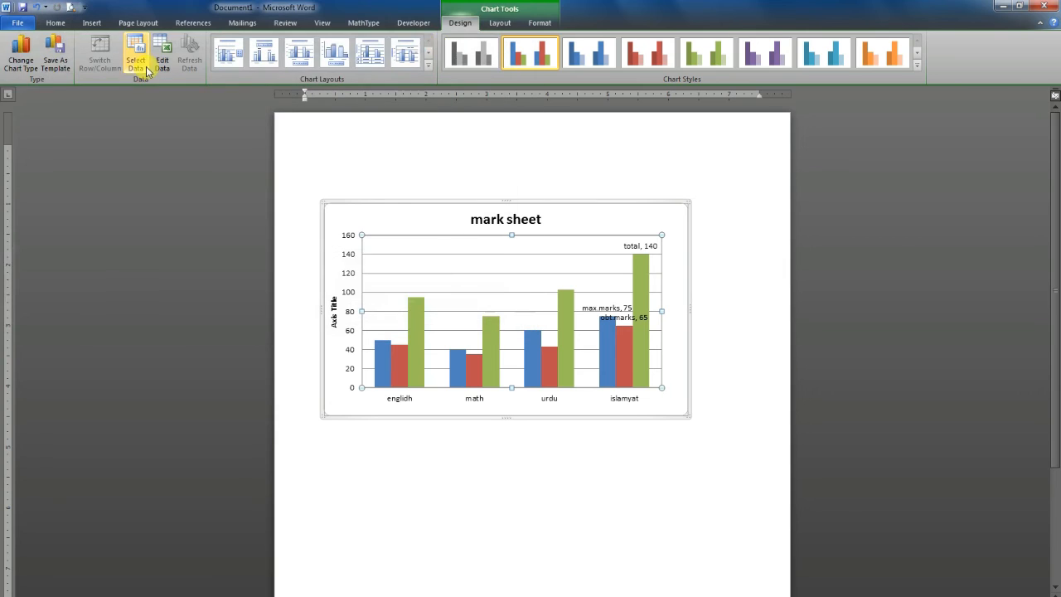
Change the chart type to a stacked line with markers
left_click(20, 67)
left_click_drag(518, 217, 887, 226)
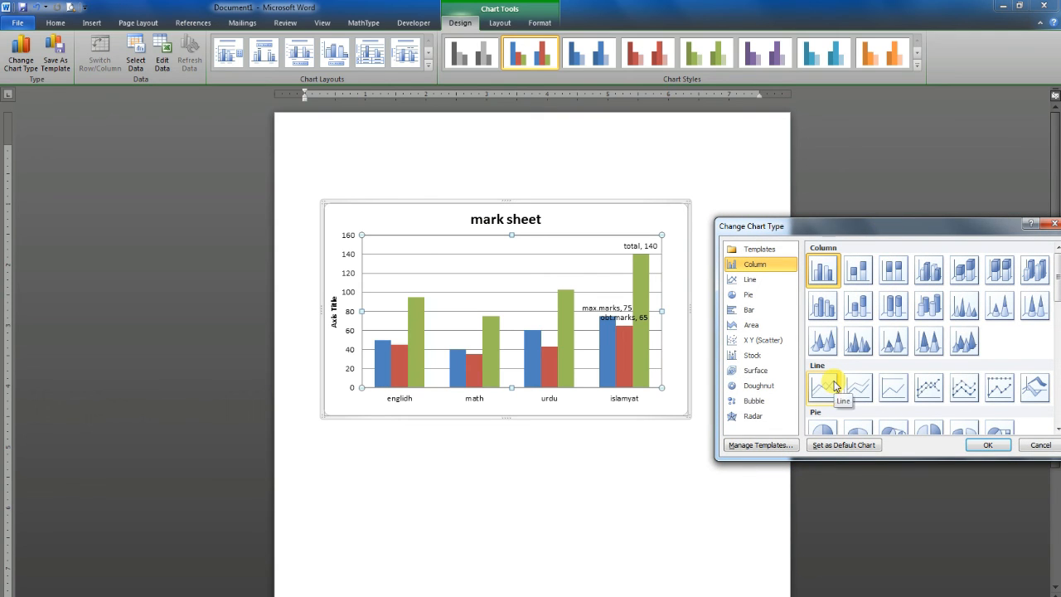
left_click(739, 282)
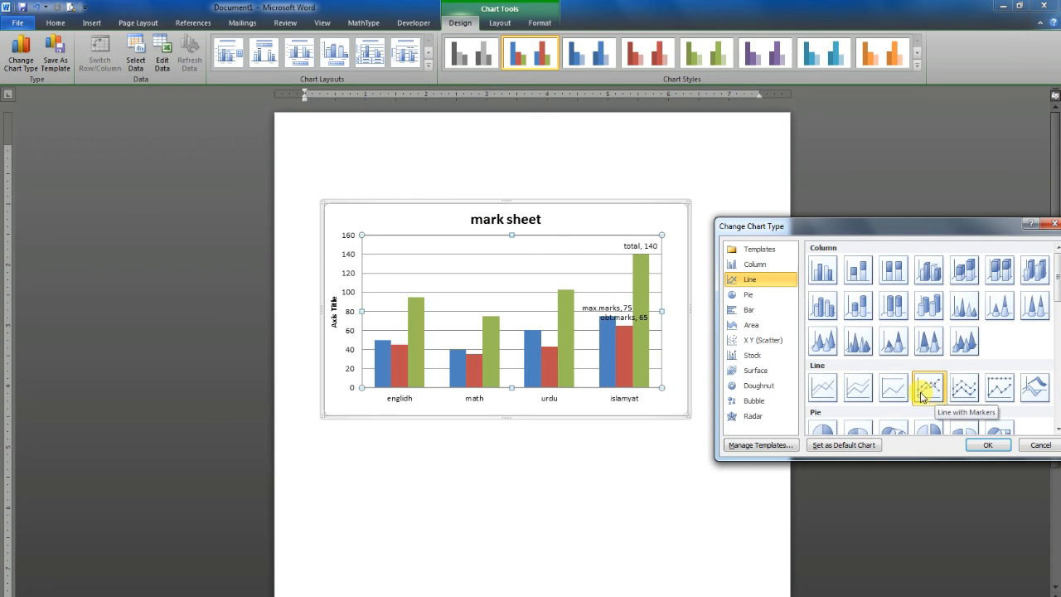
left_click(966, 393)
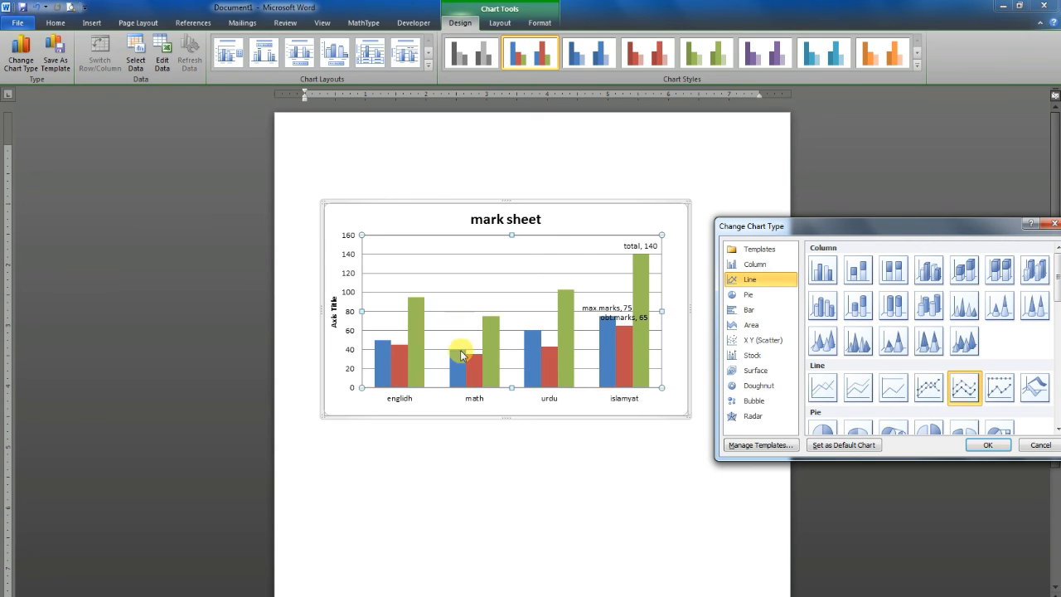
left_click(988, 446)
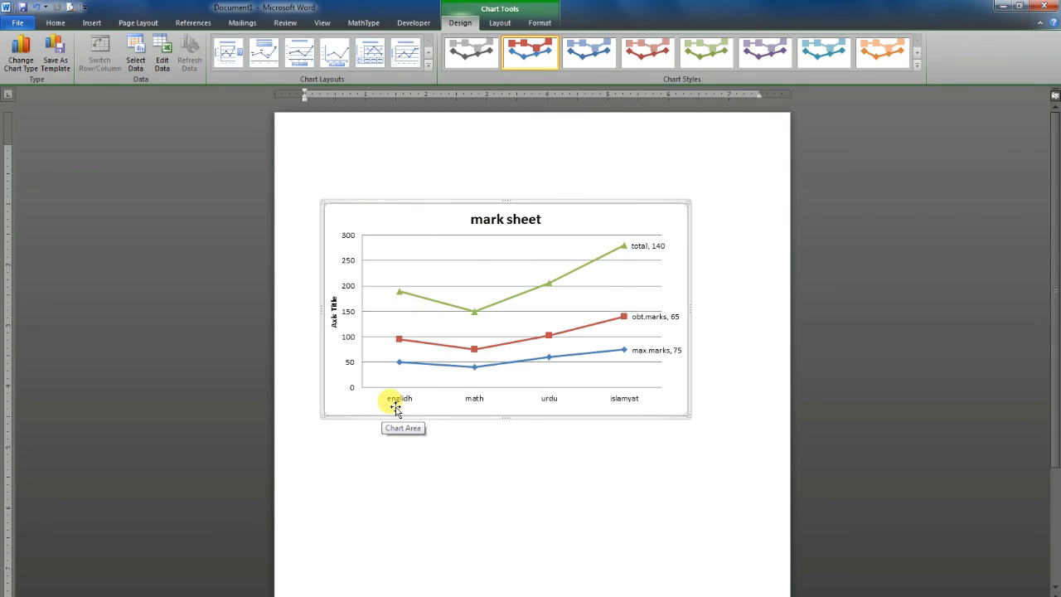
mouse_move(398, 367)
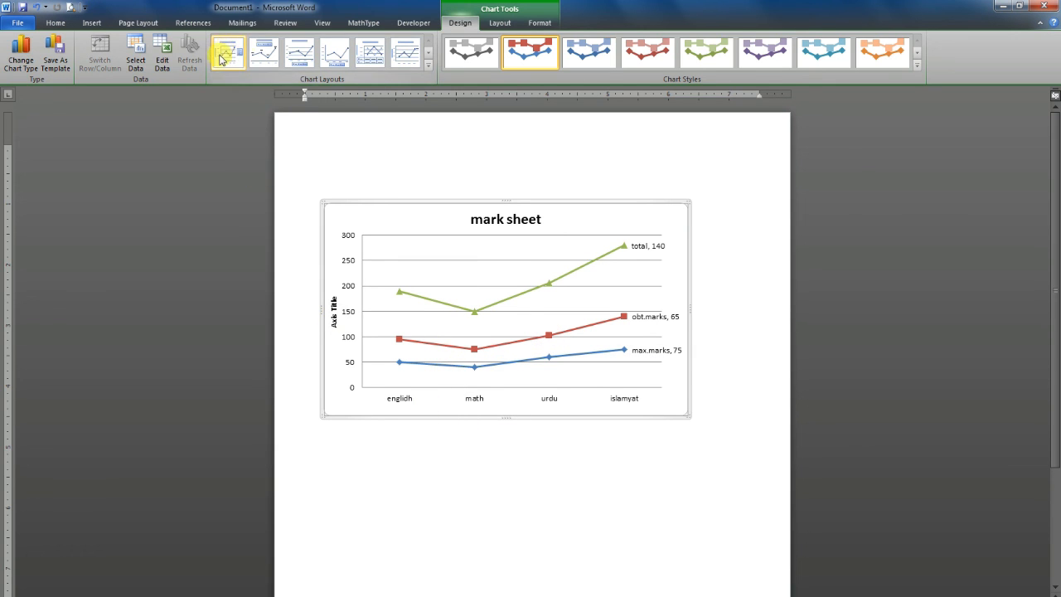
Change the chart type to an exploded pie
left_click(19, 67)
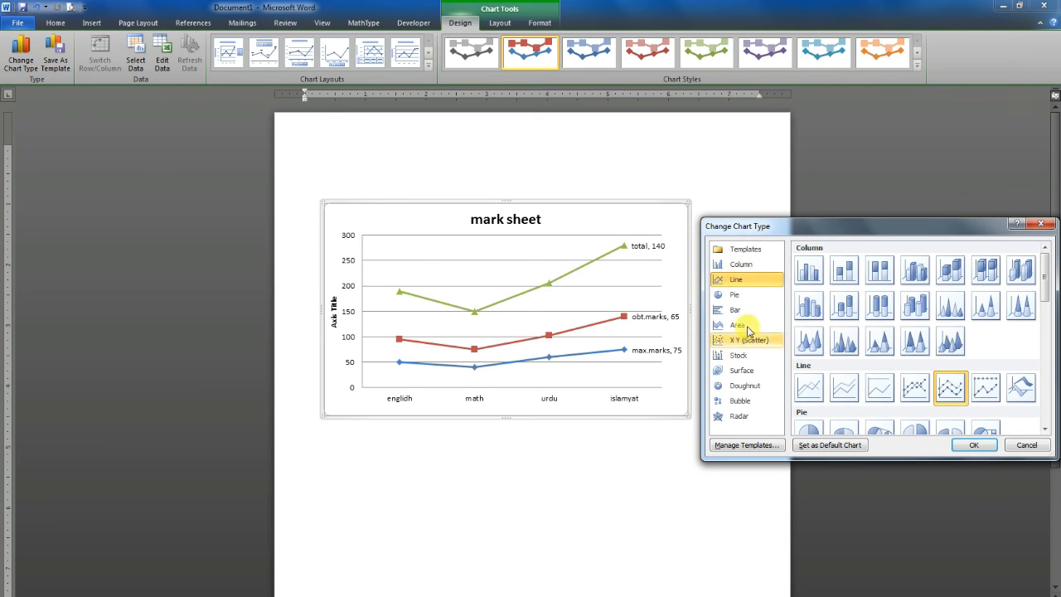
left_click(736, 311)
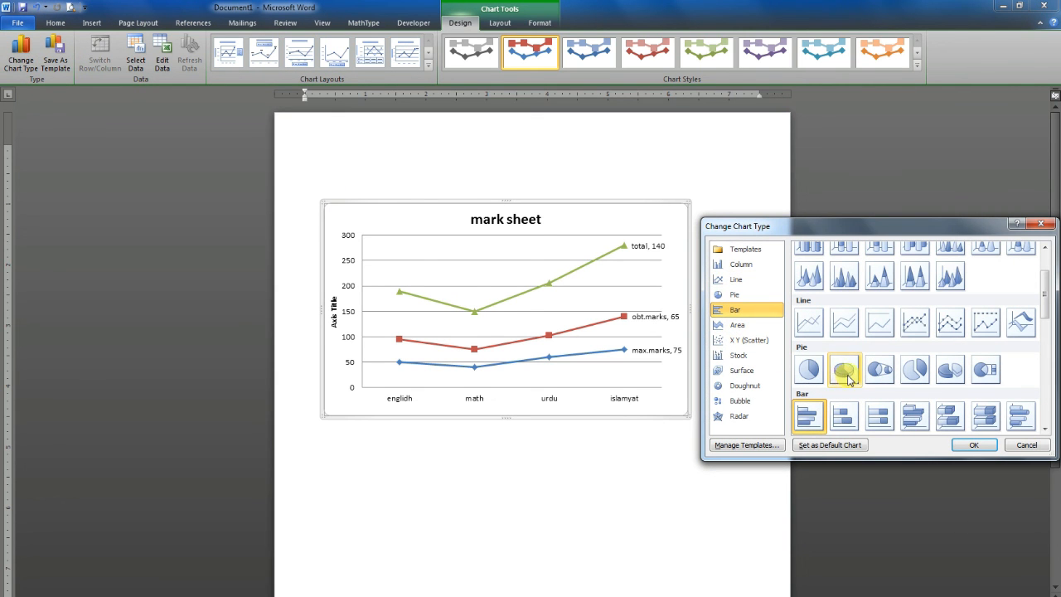
left_click(914, 372)
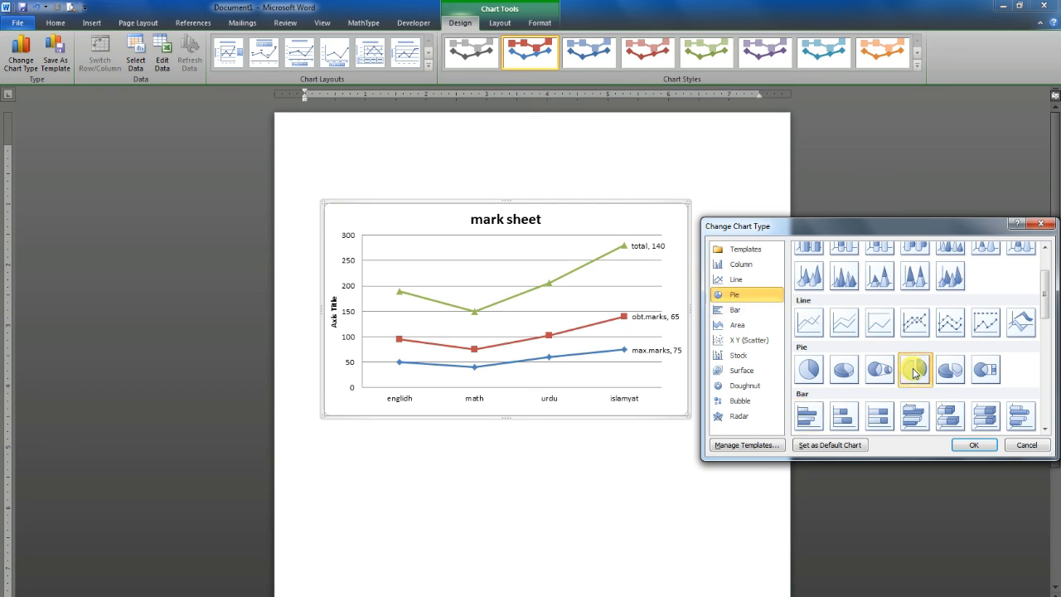
left_click(974, 445)
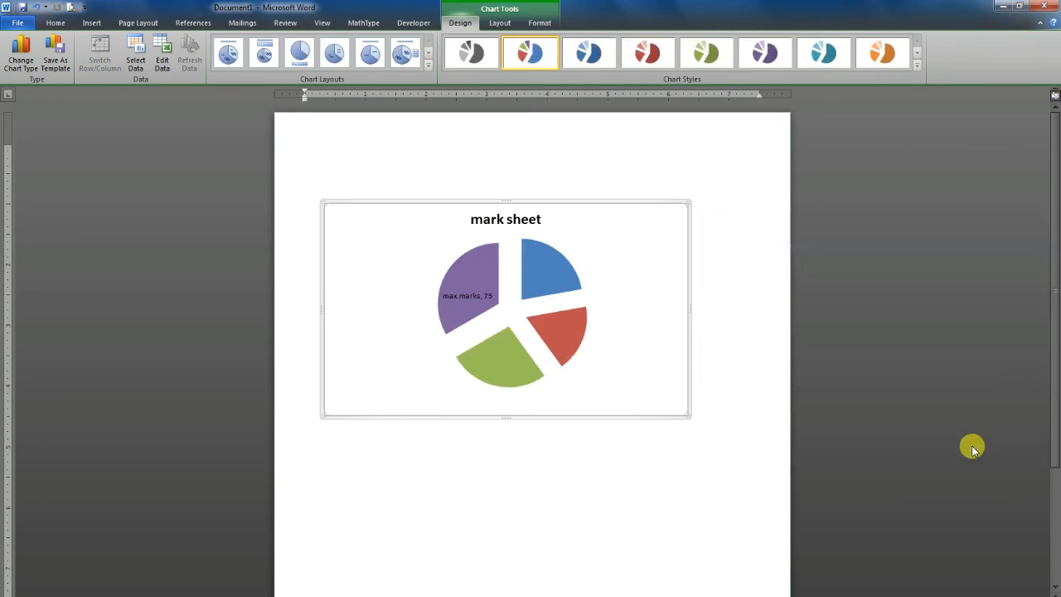
mouse_move(461, 306)
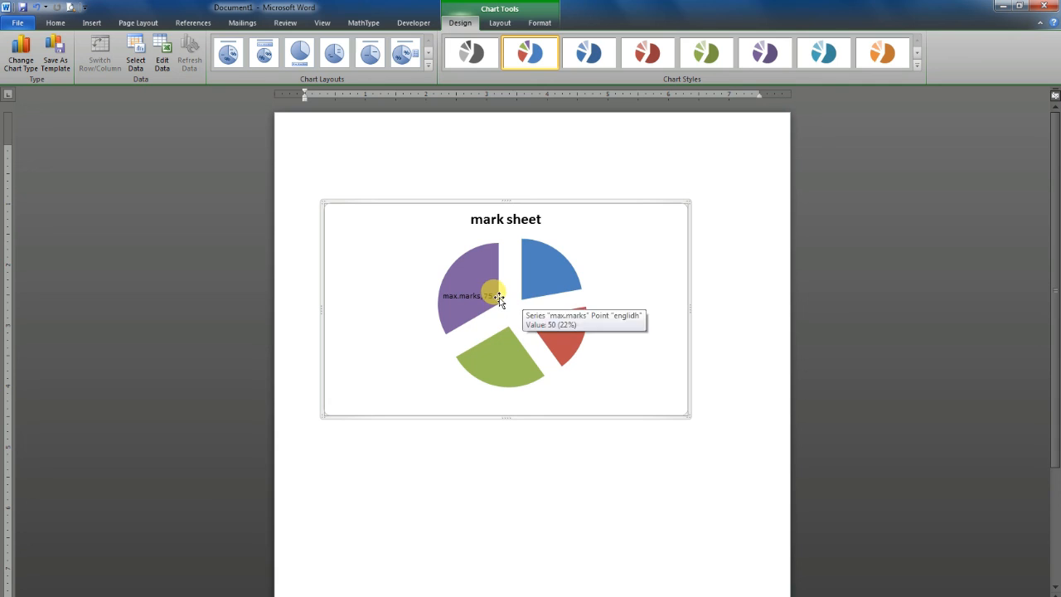